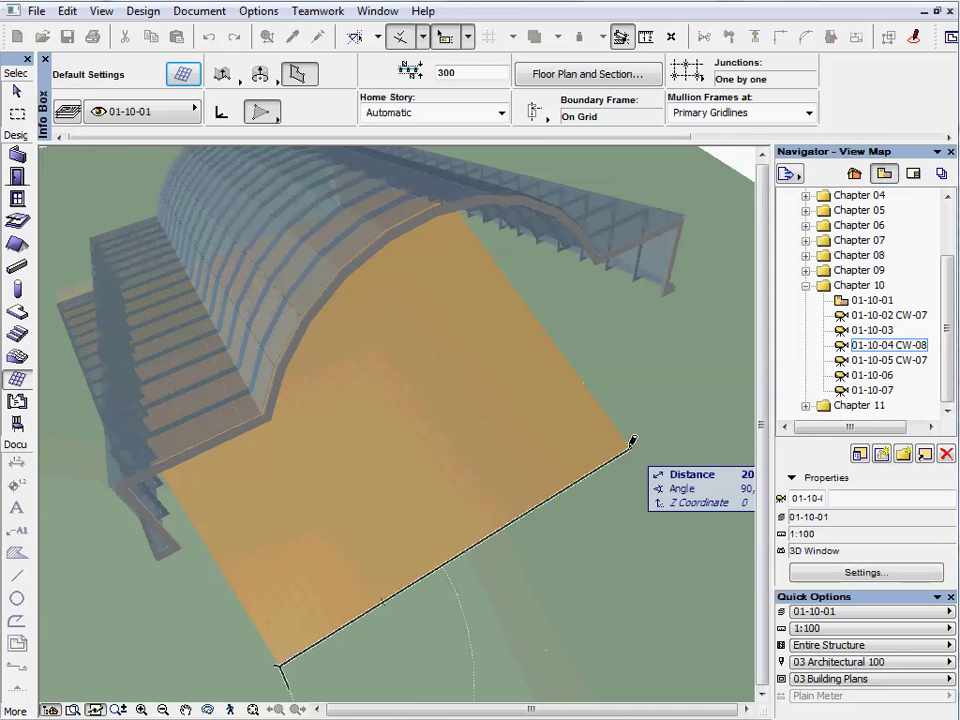
Place a curtain wall on the inclined plane rising from the slab's front edge to the vault, and preview the saved views after 01-10-04.
click(632, 441)
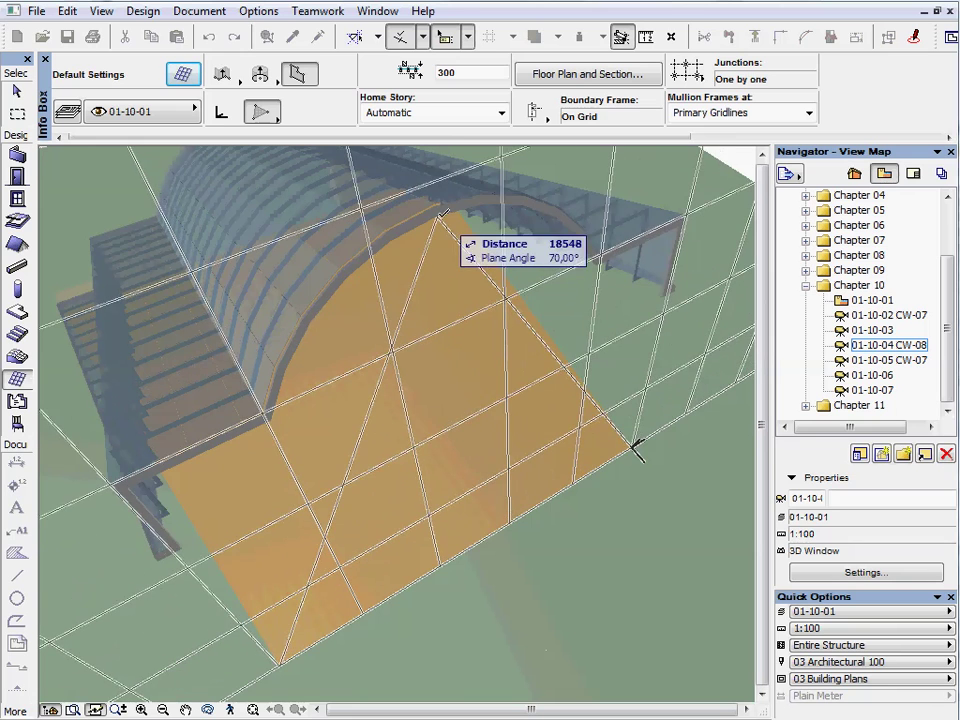
click(440, 212)
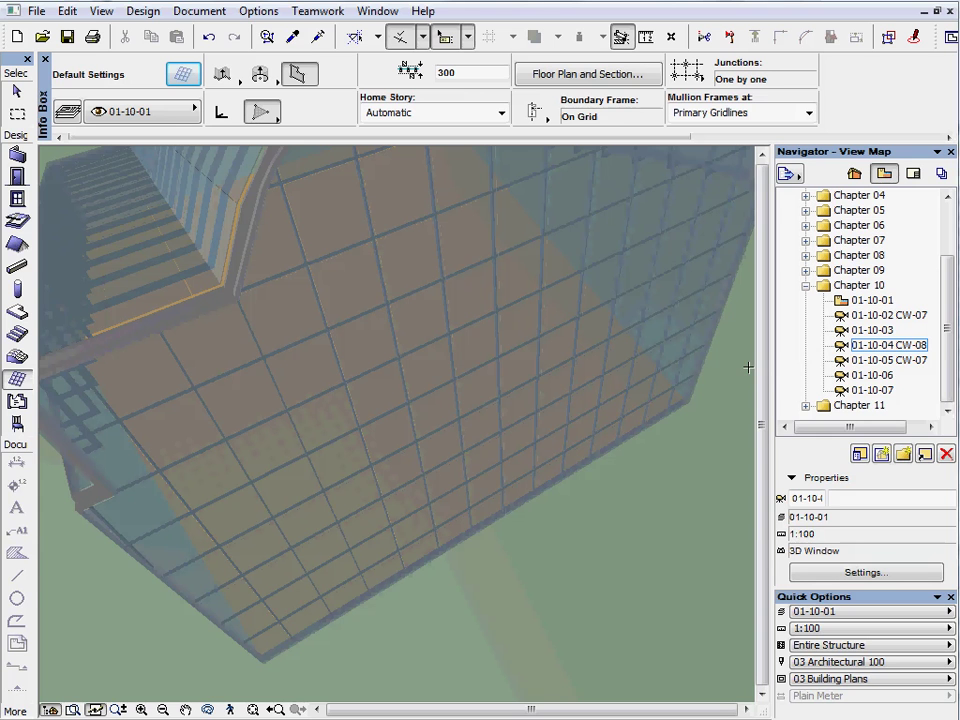
key(Down)
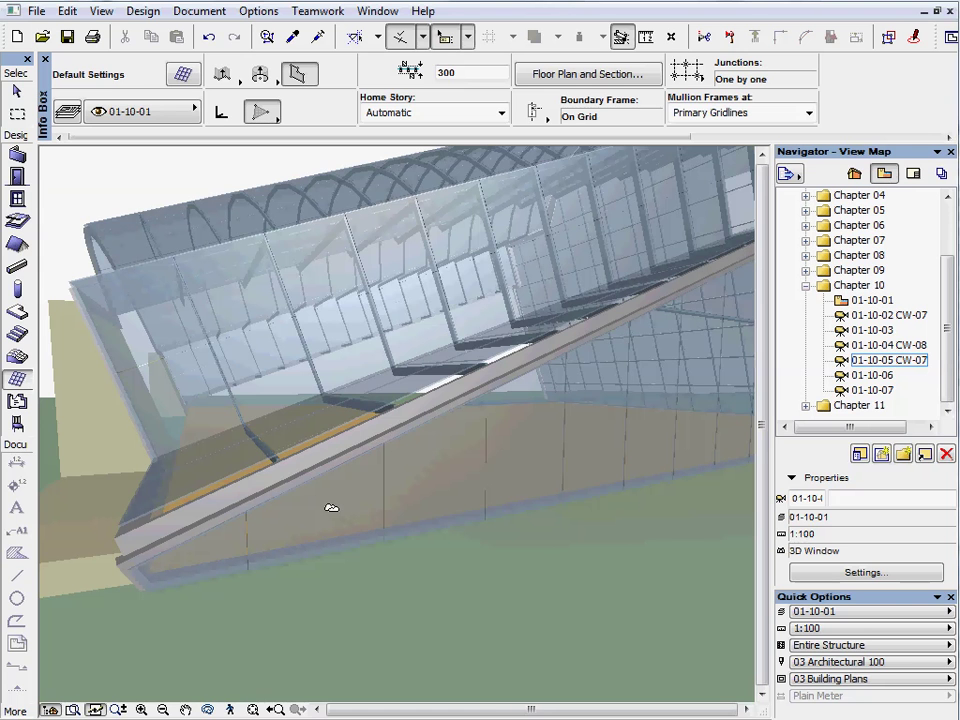
click(886, 377)
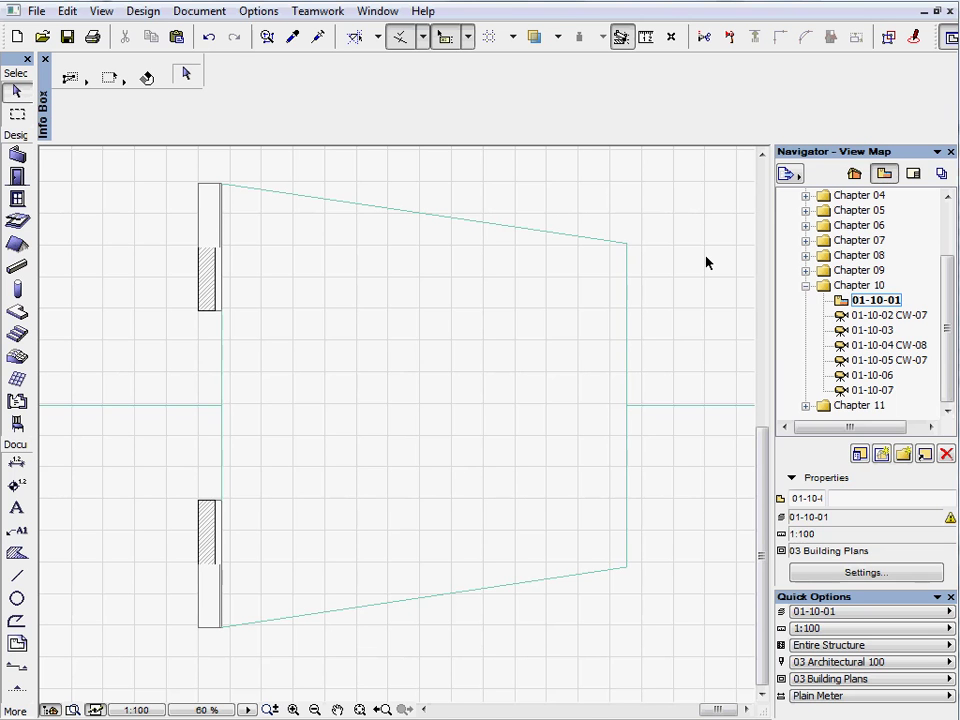
Open the saved view 01-10-02 CW-07 and apply the CW-07 favorite to the Curtain Wall tool's default settings.
double_click(893, 316)
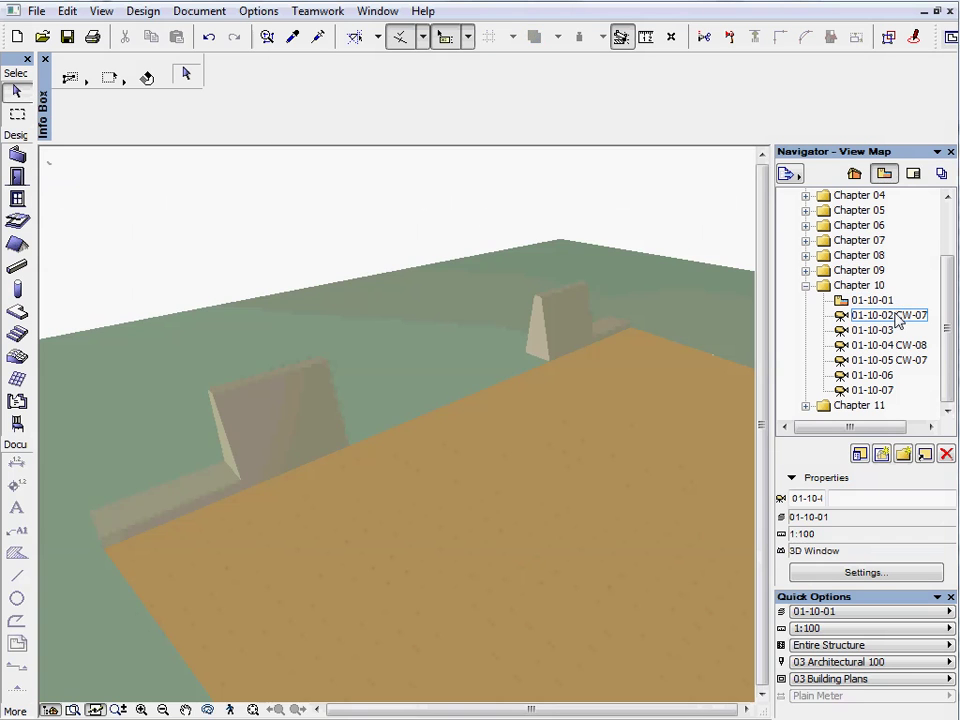
click(17, 378)
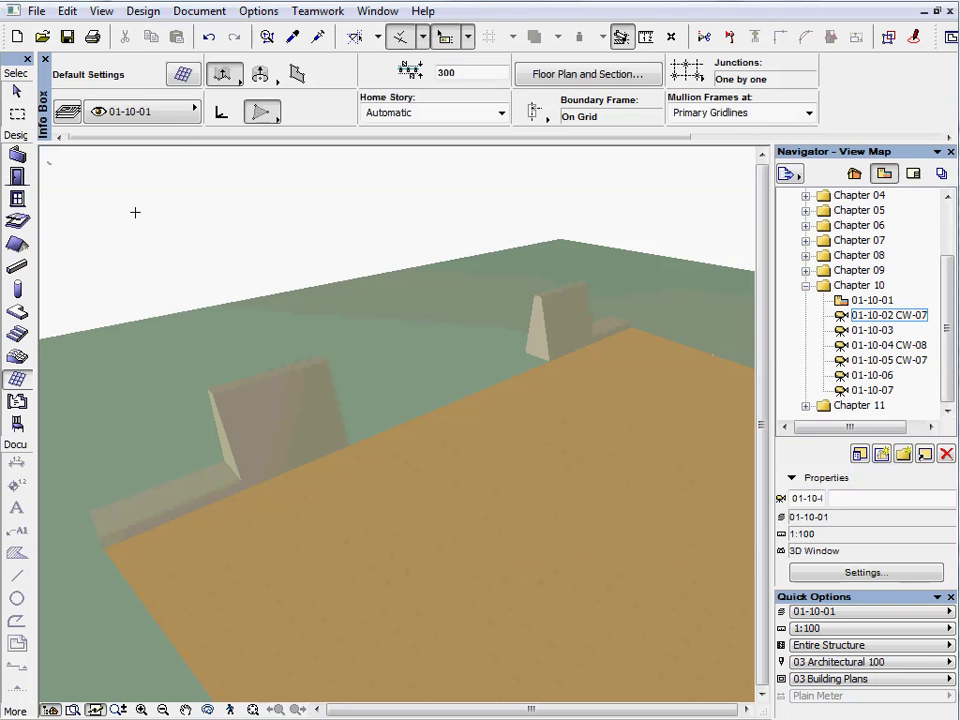
click(184, 74)
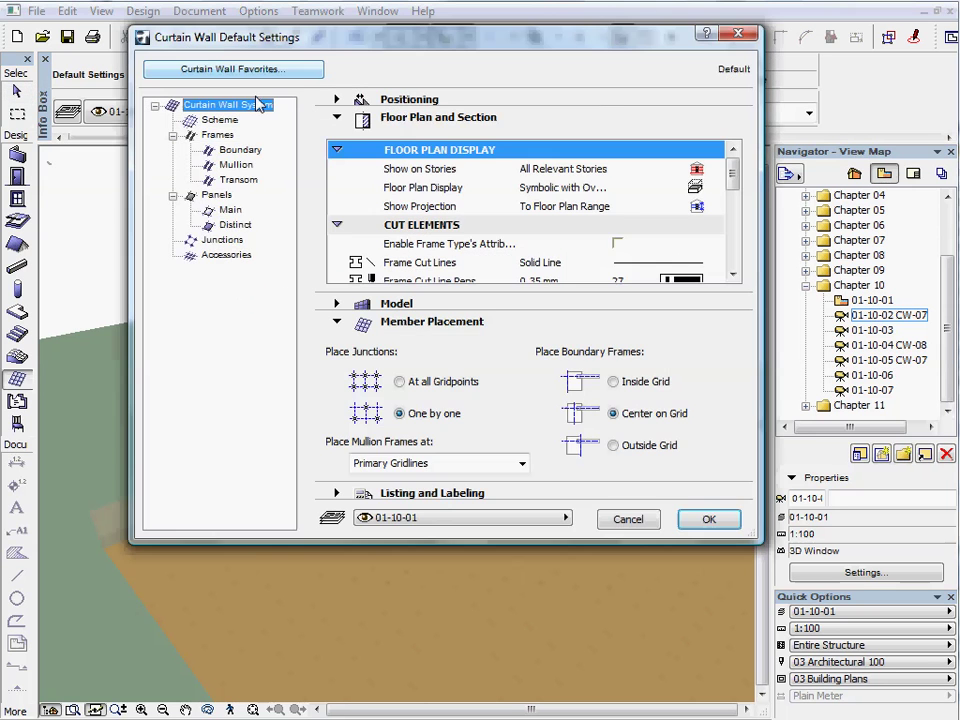
click(300, 71)
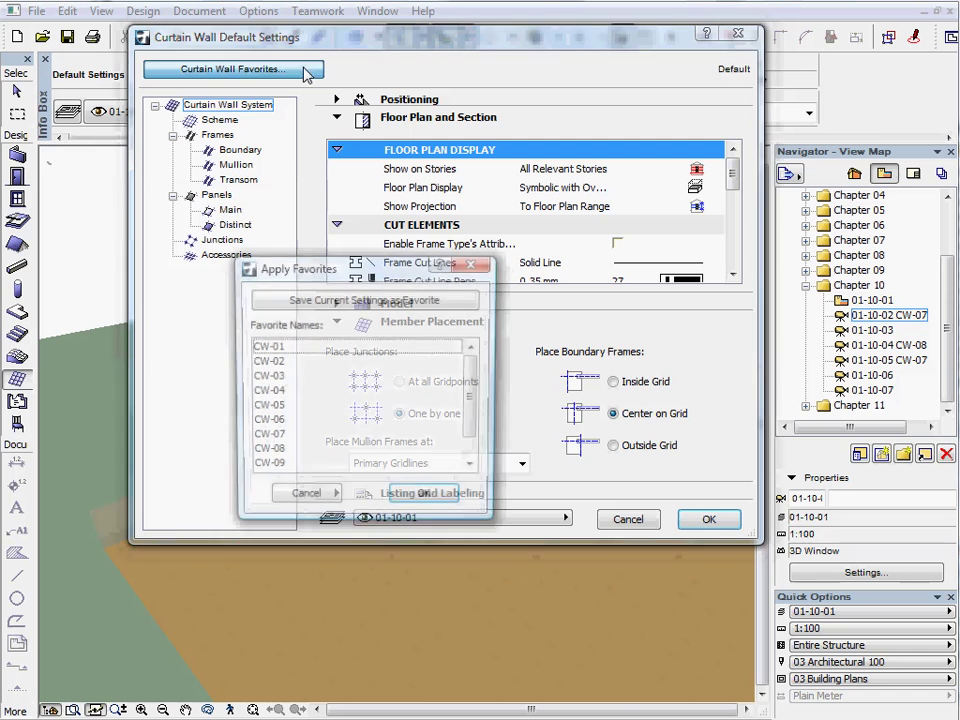
click(279, 438)
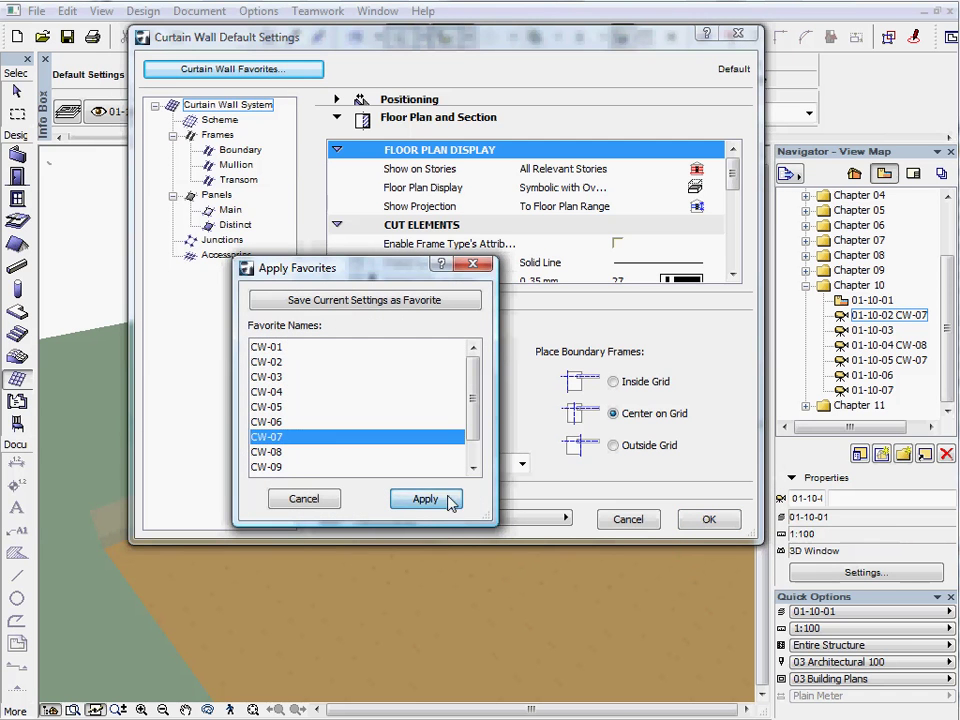
click(447, 498)
click(729, 518)
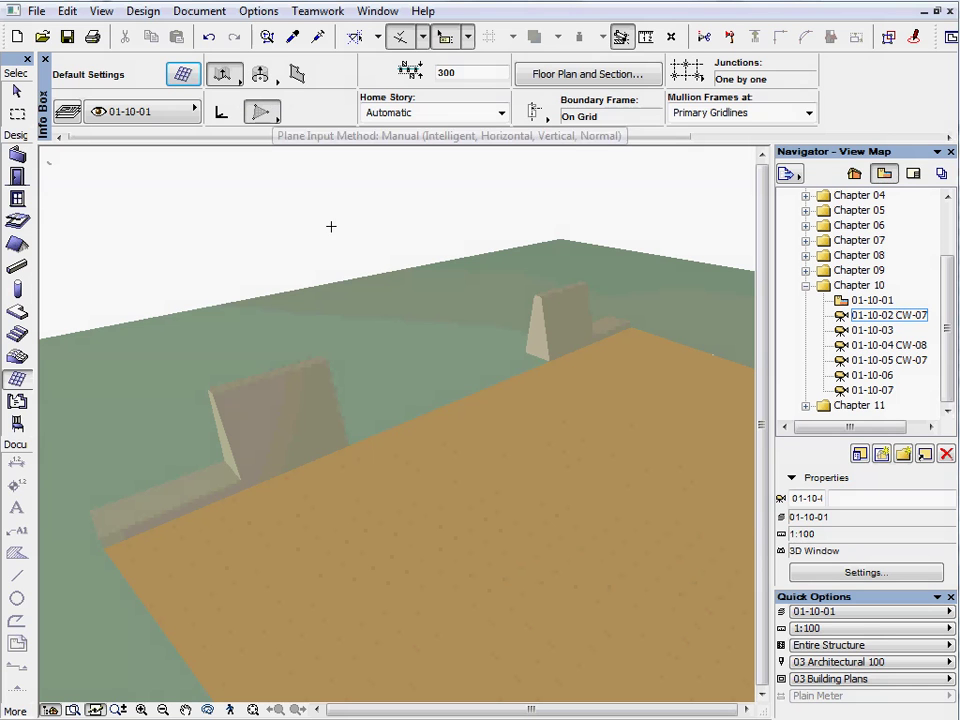
Define the curtain wall's input plane from the slab edge between the two tall buttresses and the far buttress's upper inner corner.
click(352, 440)
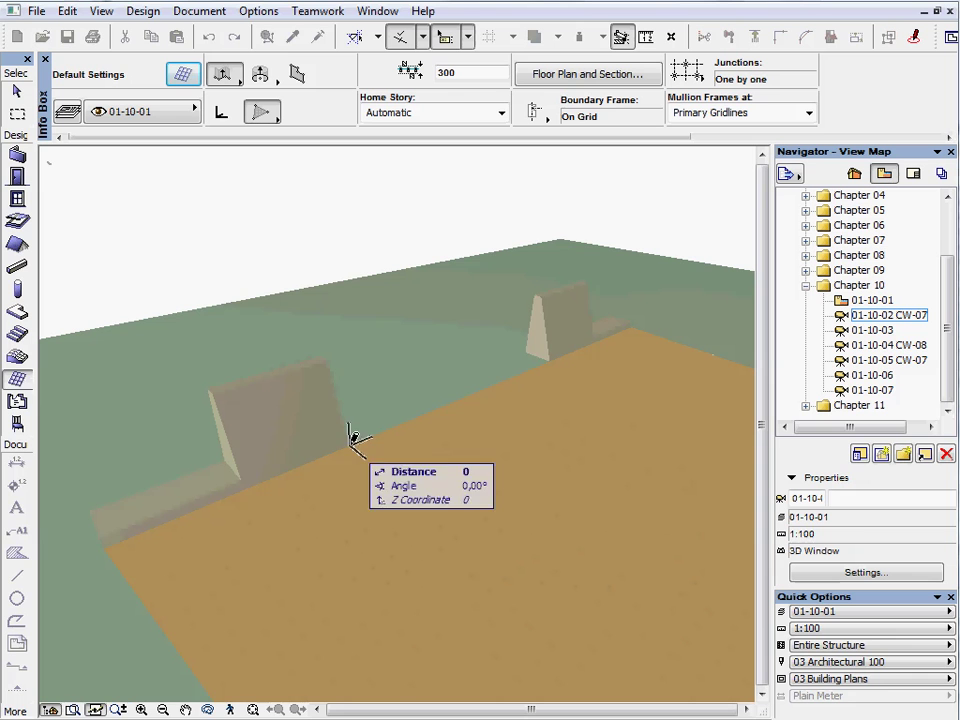
click(554, 359)
scroll(547, 305, up, 1)
scroll(547, 304, up, 3)
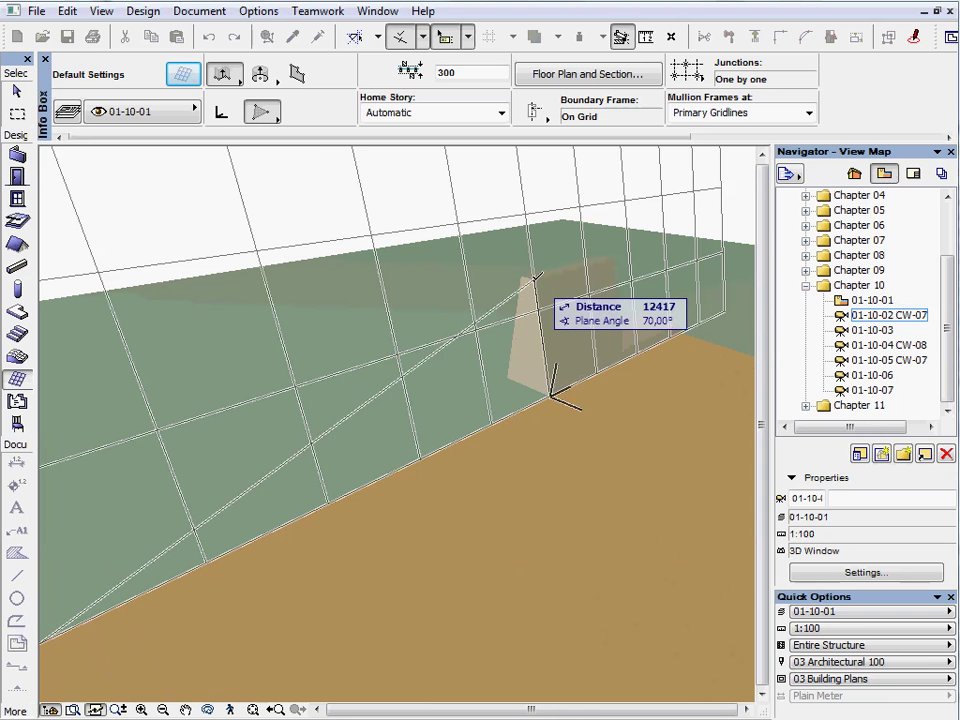
click(537, 275)
Draw straight contour segments along the near low wall, up the near buttress's outer edge and across its top.
middle_drag(440, 432, 474, 439)
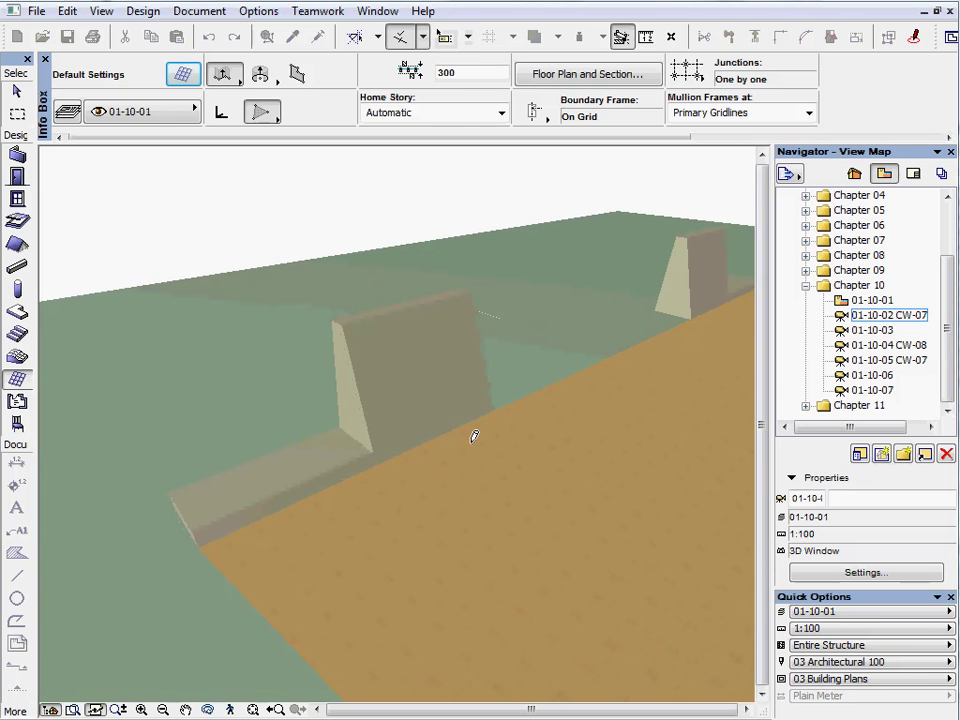
click(195, 525)
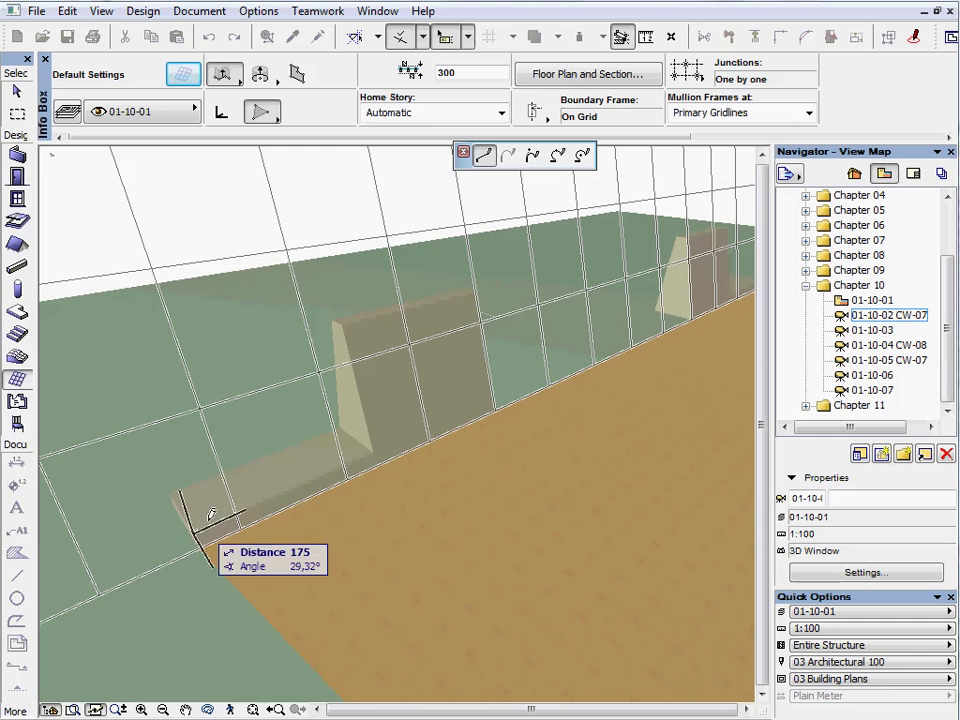
click(376, 447)
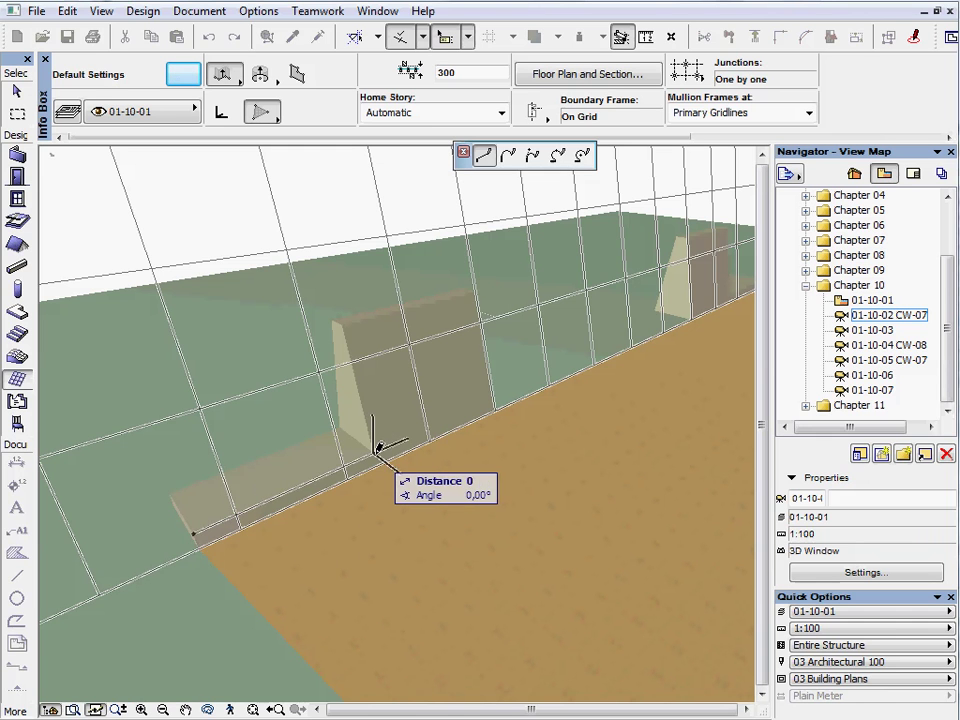
click(345, 322)
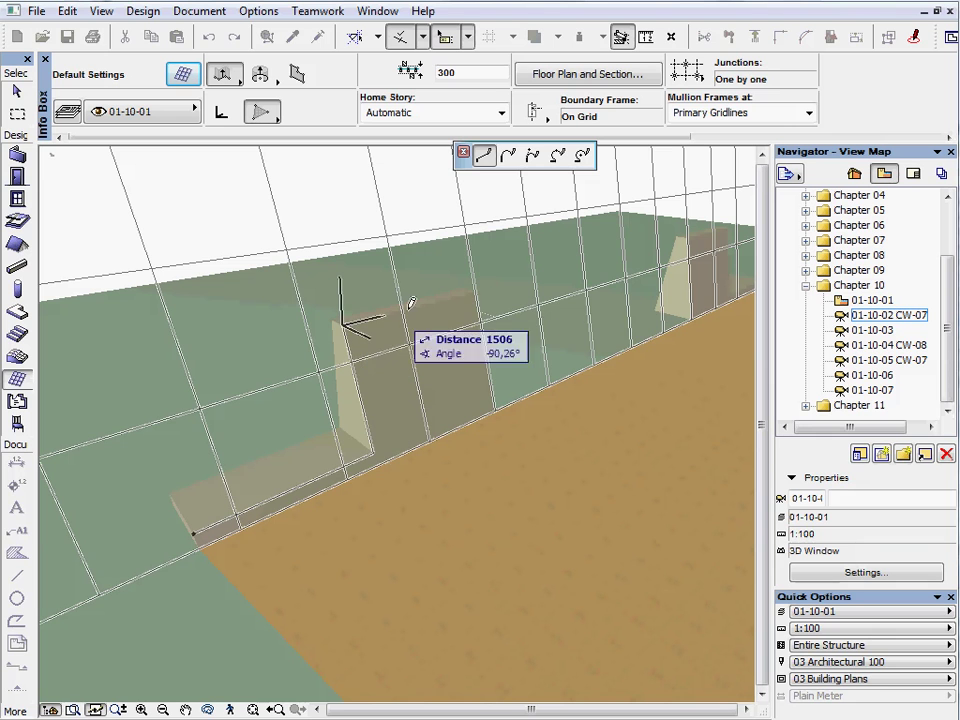
click(478, 291)
Add a center-point arc centered on the slab edge, spanning from the near buttress's top to the far buttress's top.
mouse_move(579, 304)
middle_down()
mouse_move(411, 349)
mouse_move(420, 349)
middle_up()
click(582, 155)
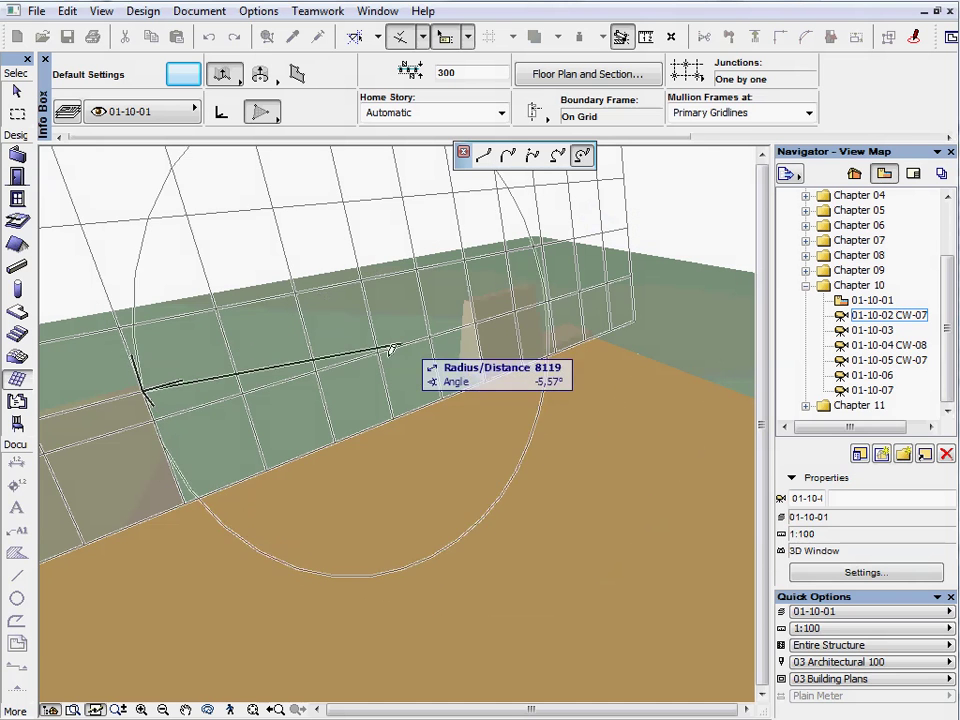
click(369, 426)
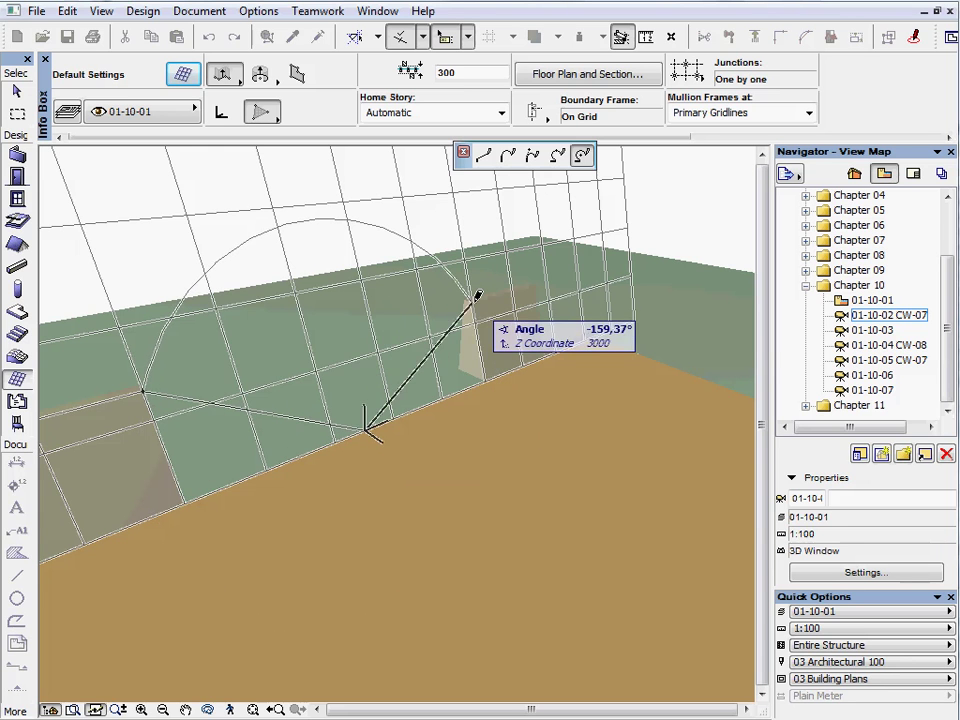
click(478, 297)
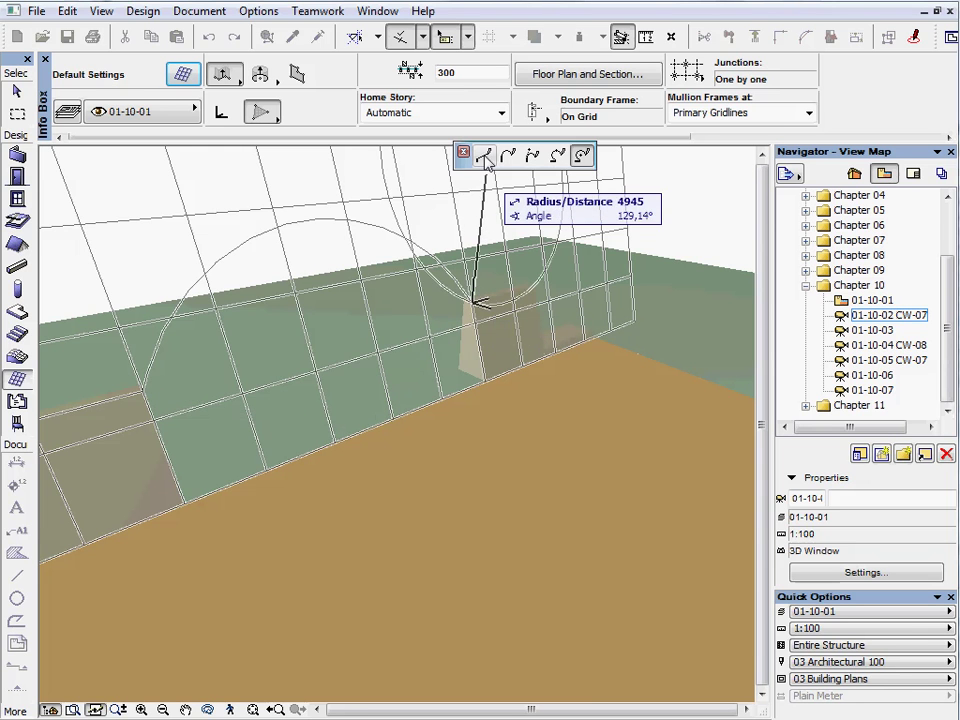
Continue the contour with straight segments across the far buttress's top for 4000, down its outer edge and along the far low wall.
click(543, 272)
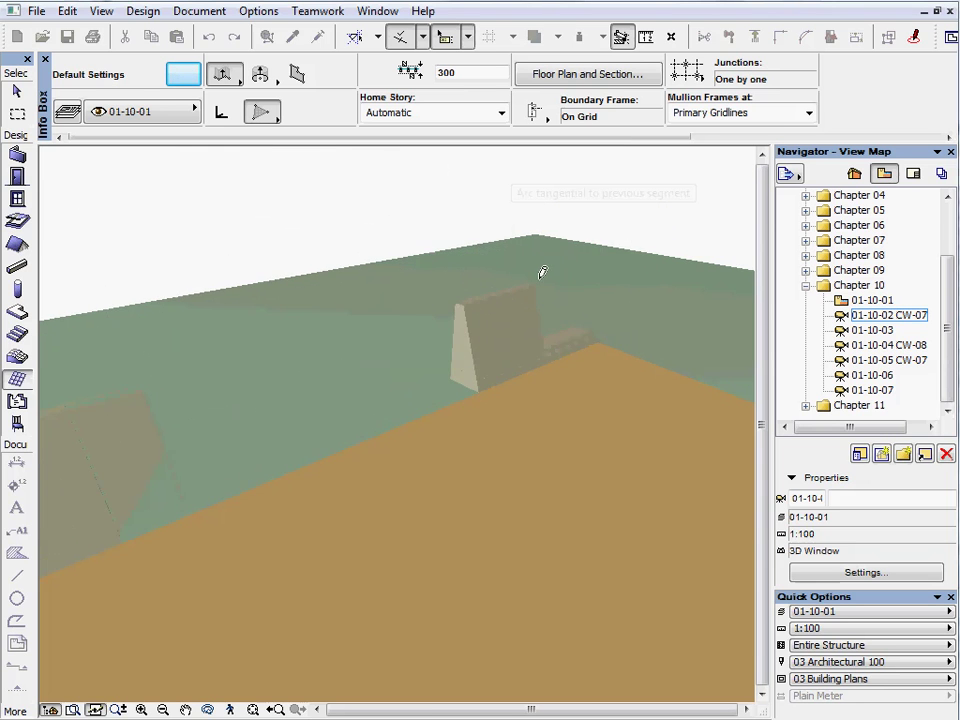
scroll(540, 277, up, 3)
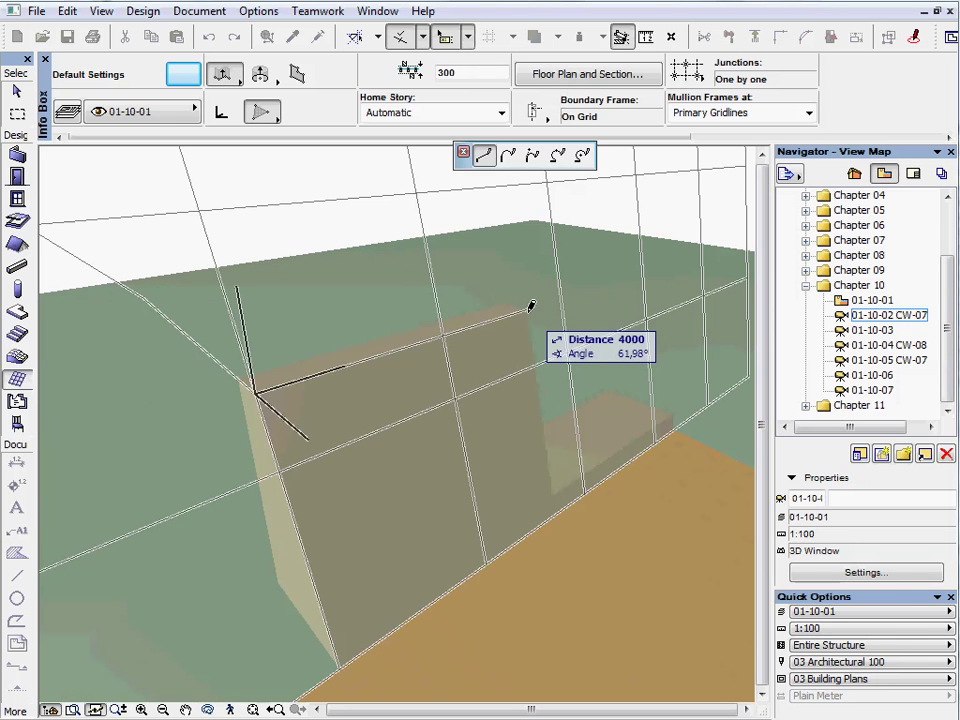
click(531, 306)
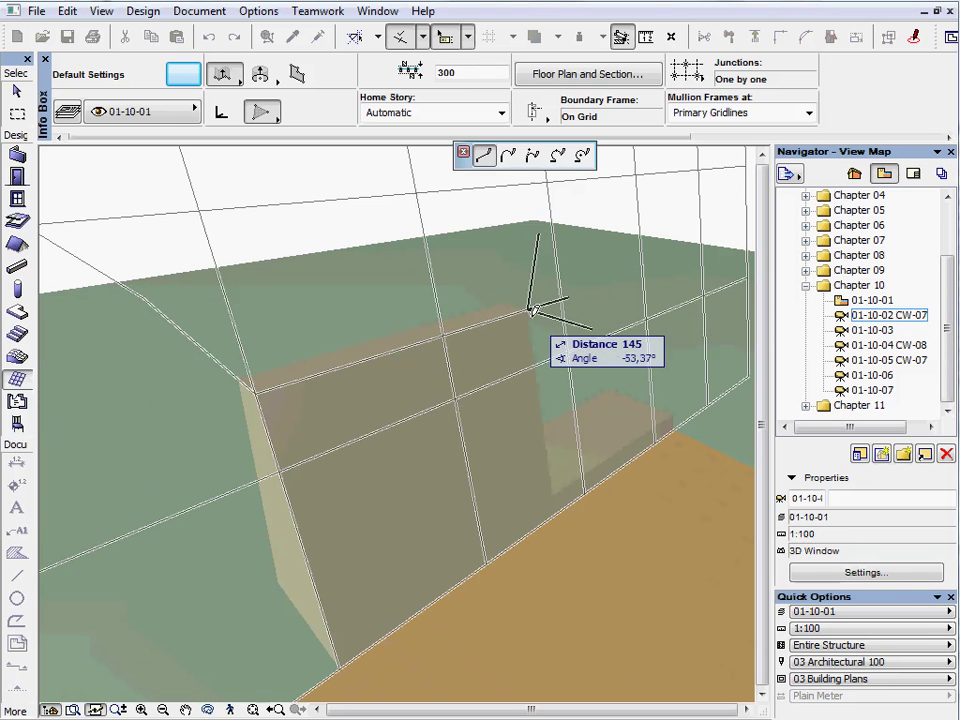
click(556, 488)
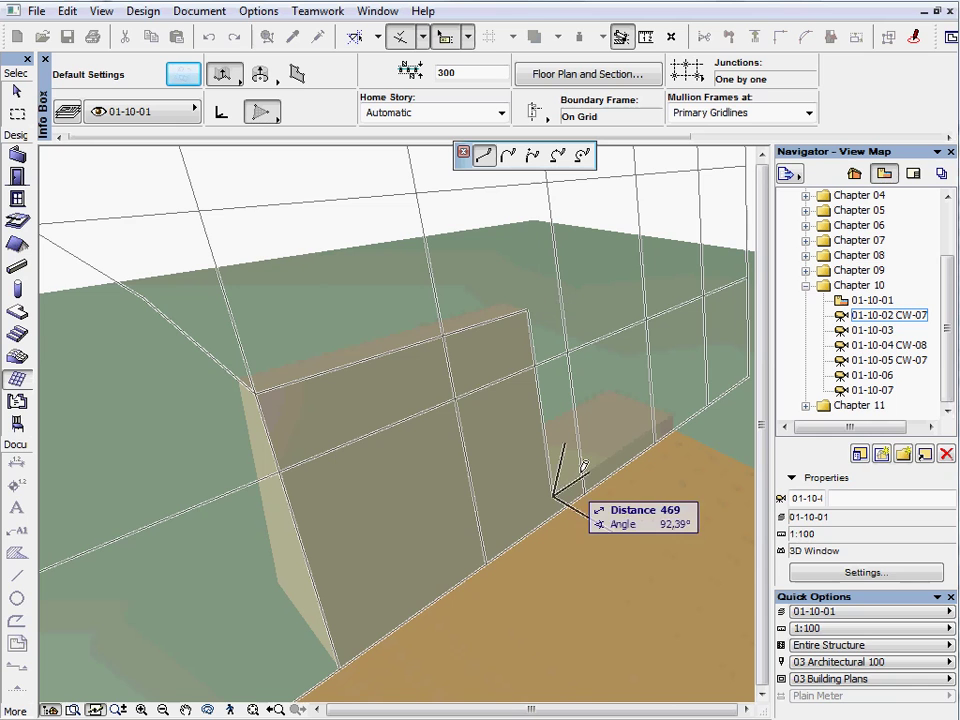
click(677, 410)
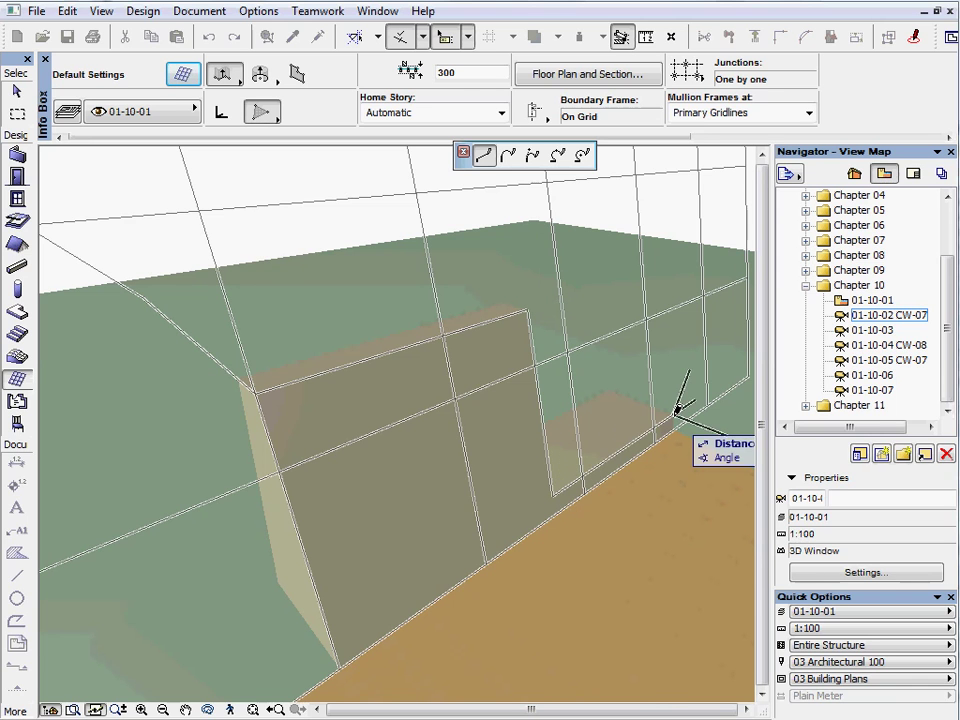
Finish the contour and place the curtain wall with a height of 24000 and a base offset of 0.
right_click(677, 409)
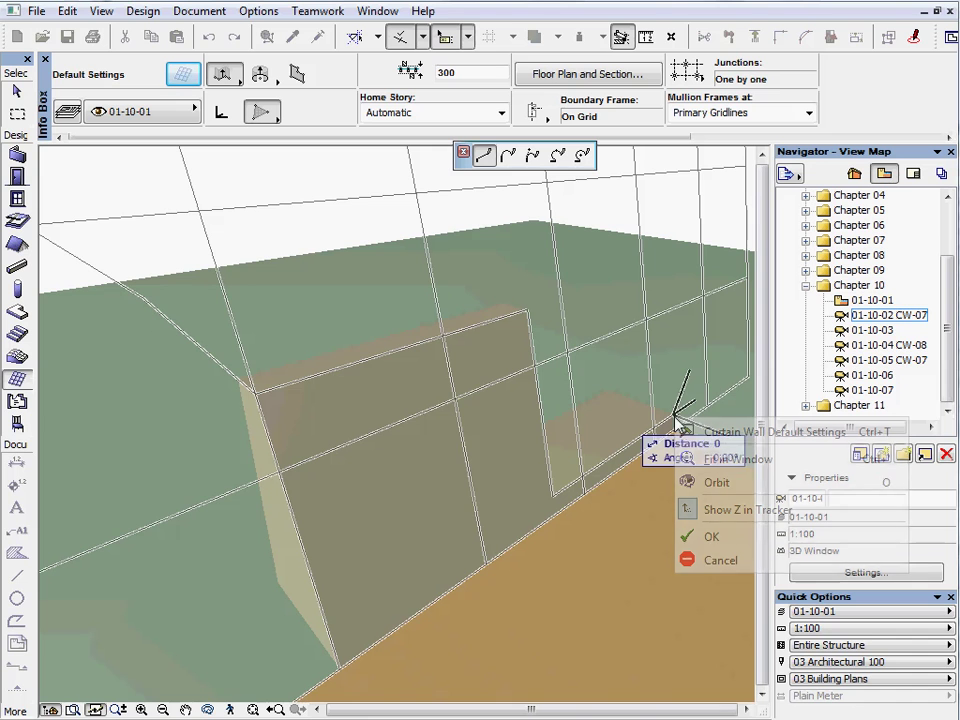
click(731, 541)
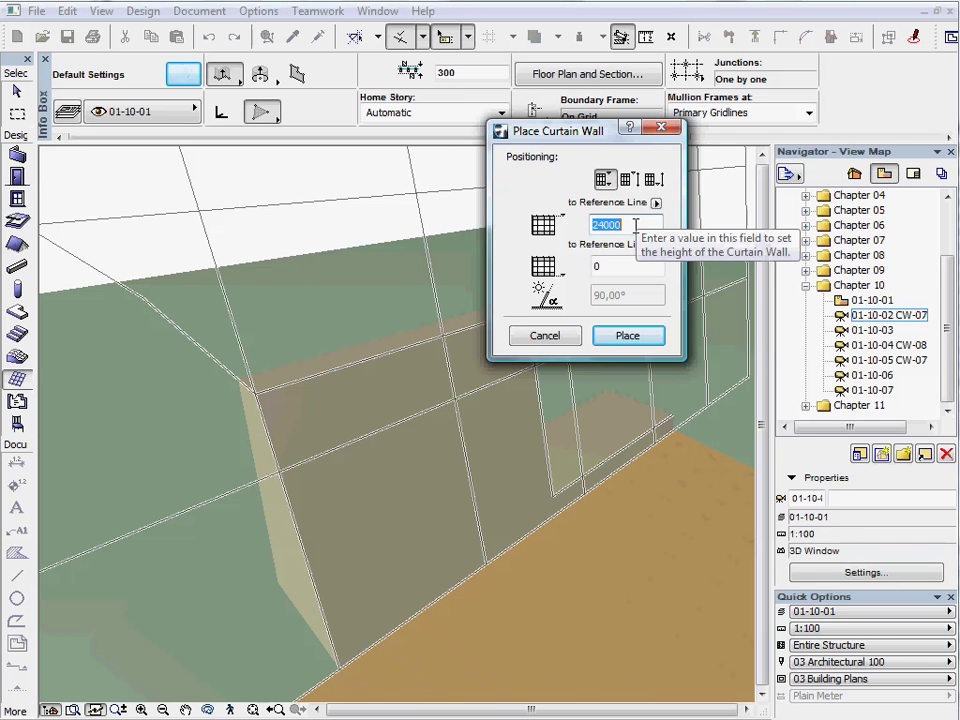
click(649, 337)
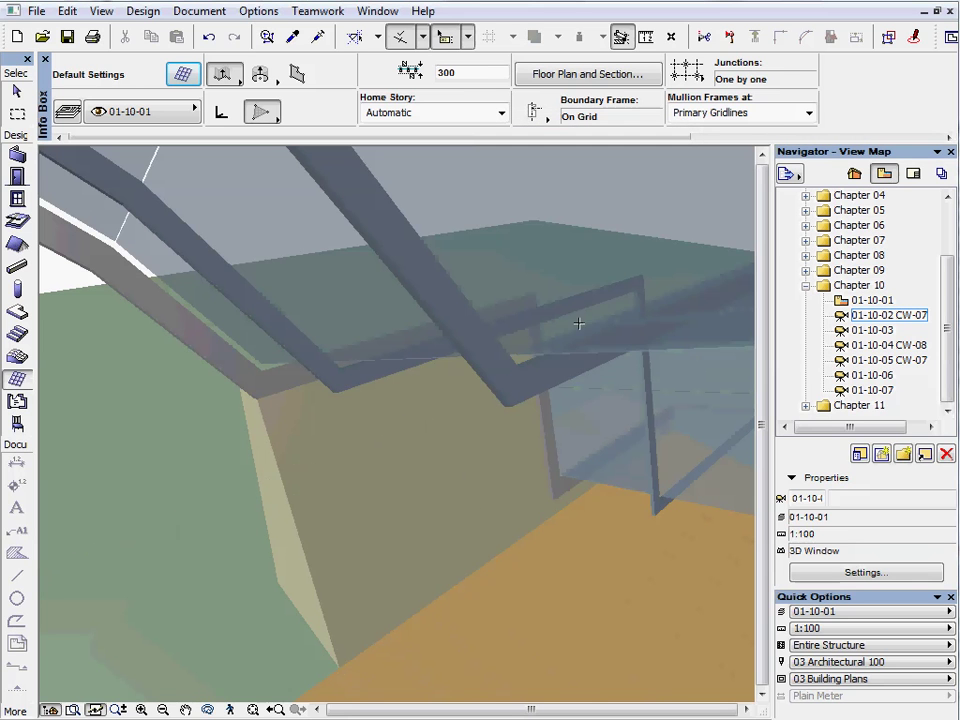
Open the saved view 01-10-03, select the vaulted curtain wall and enter its Edit mode.
double_click(833, 331)
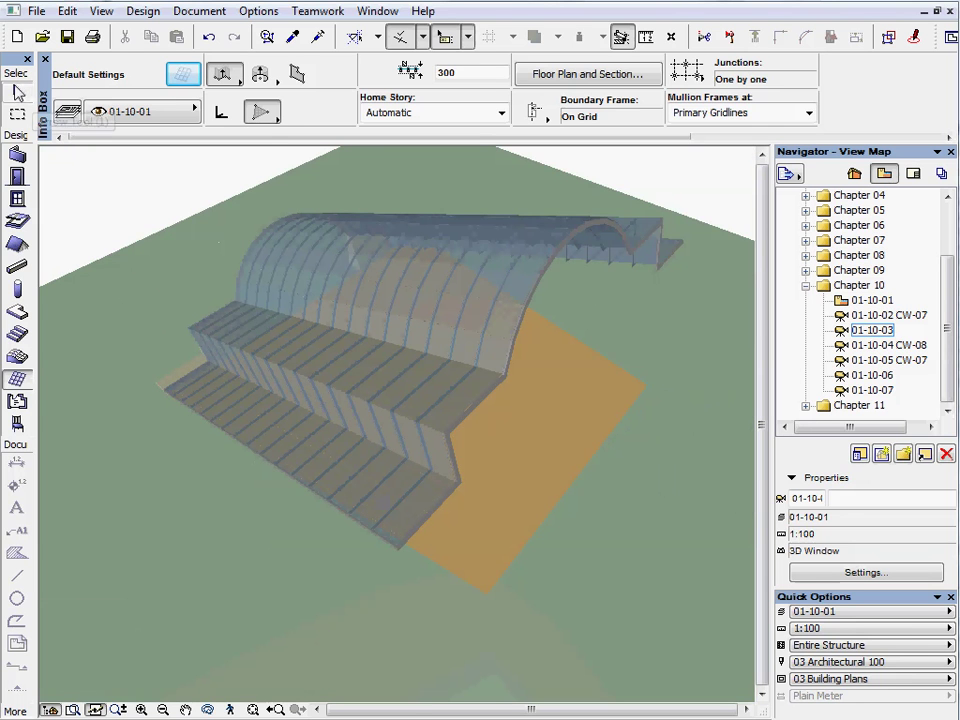
click(16, 91)
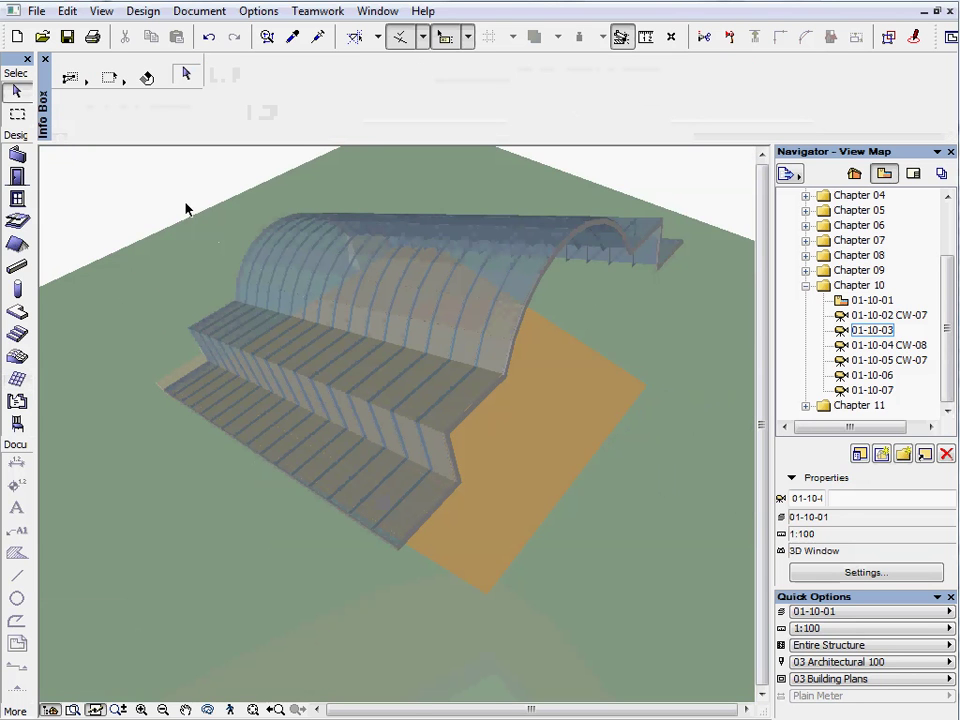
click(348, 295)
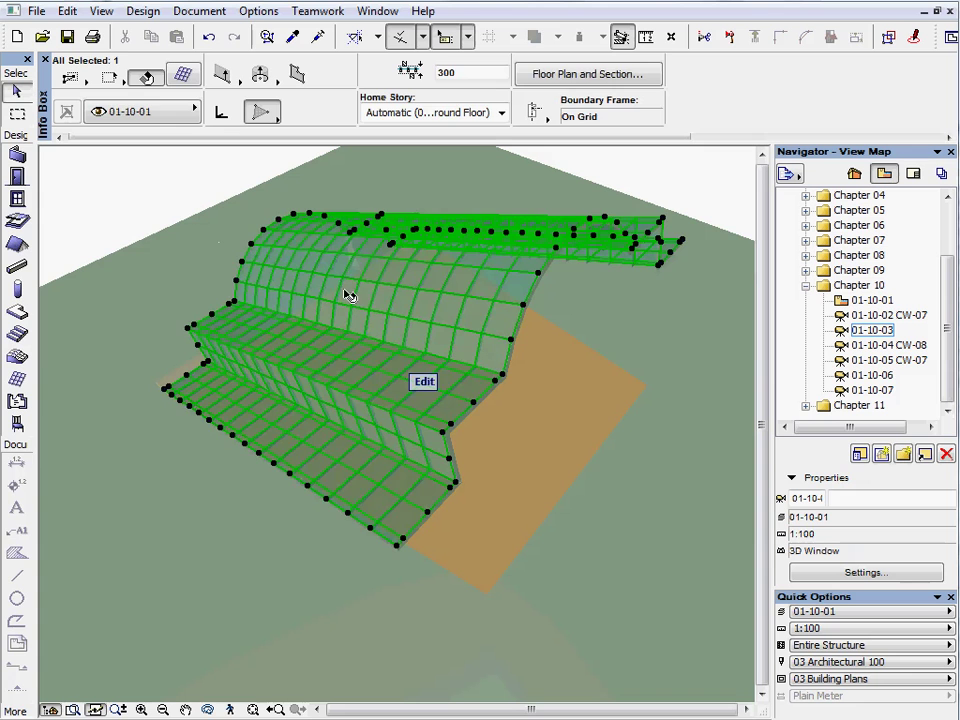
click(423, 384)
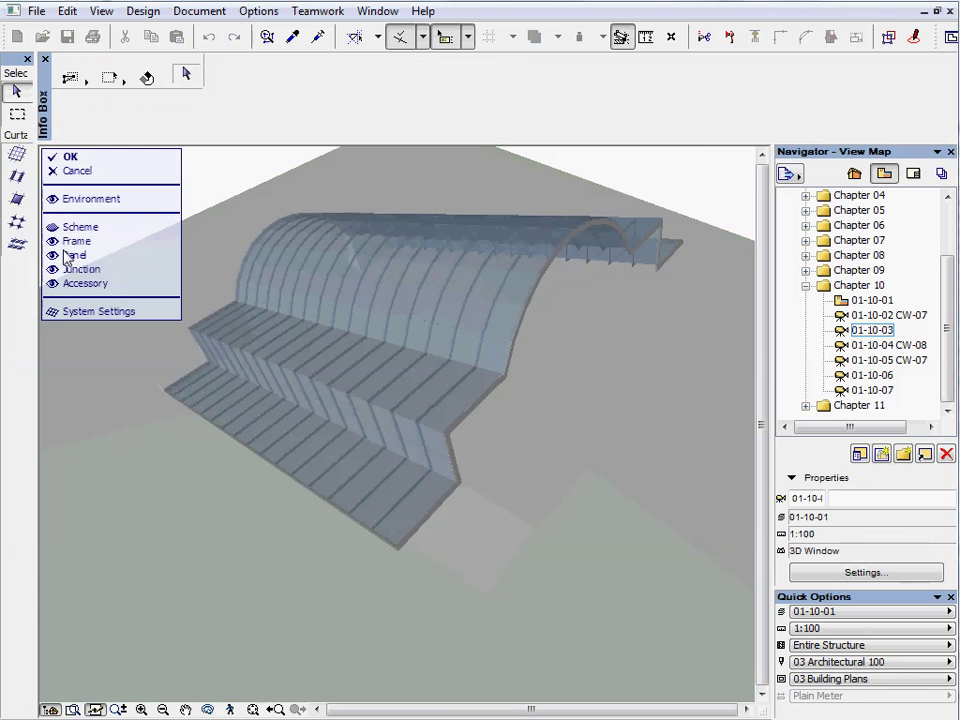
Hide the curtain wall's panels and frames and show its scheme grid.
click(62, 255)
click(62, 242)
click(62, 229)
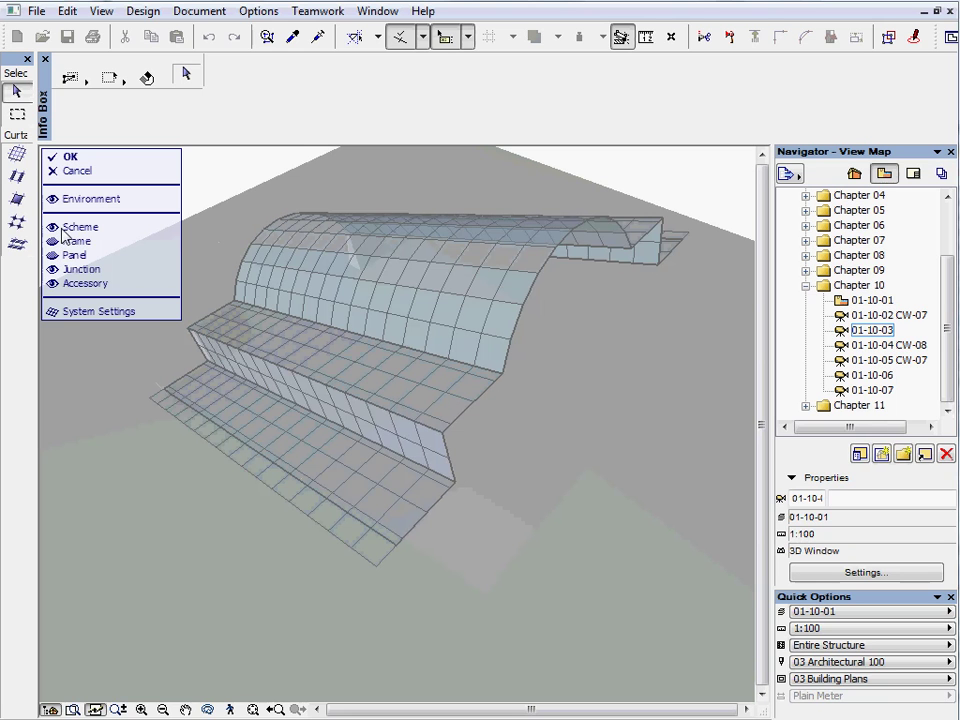
Select the lowest roof segment's scheme and move its outer front boundary node inward by about 3375 toward the inner corner.
click(381, 542)
click(397, 545)
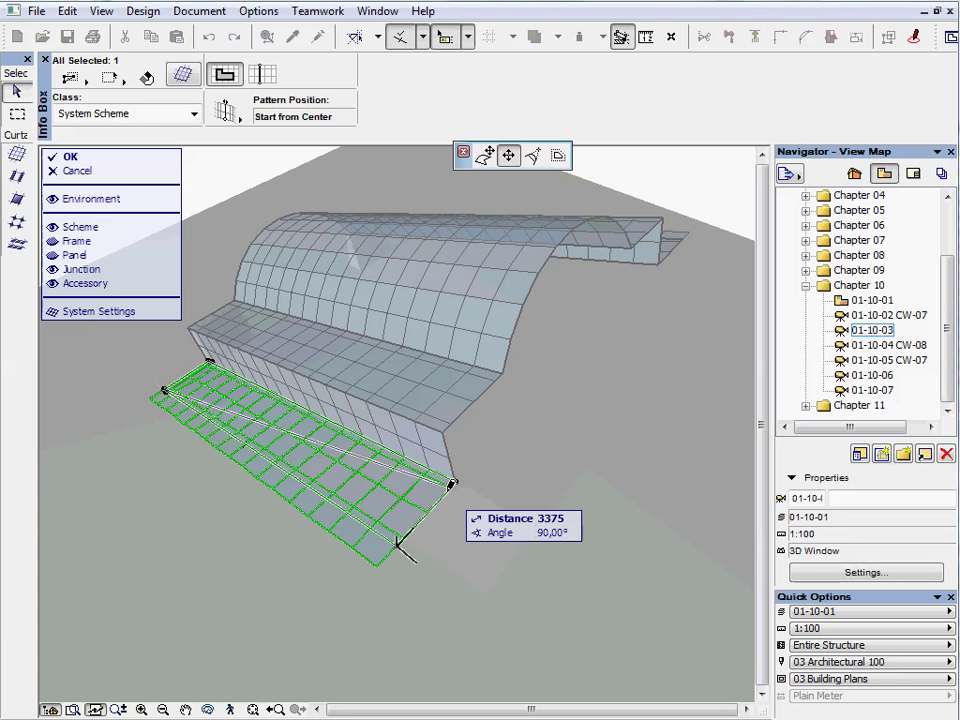
click(452, 484)
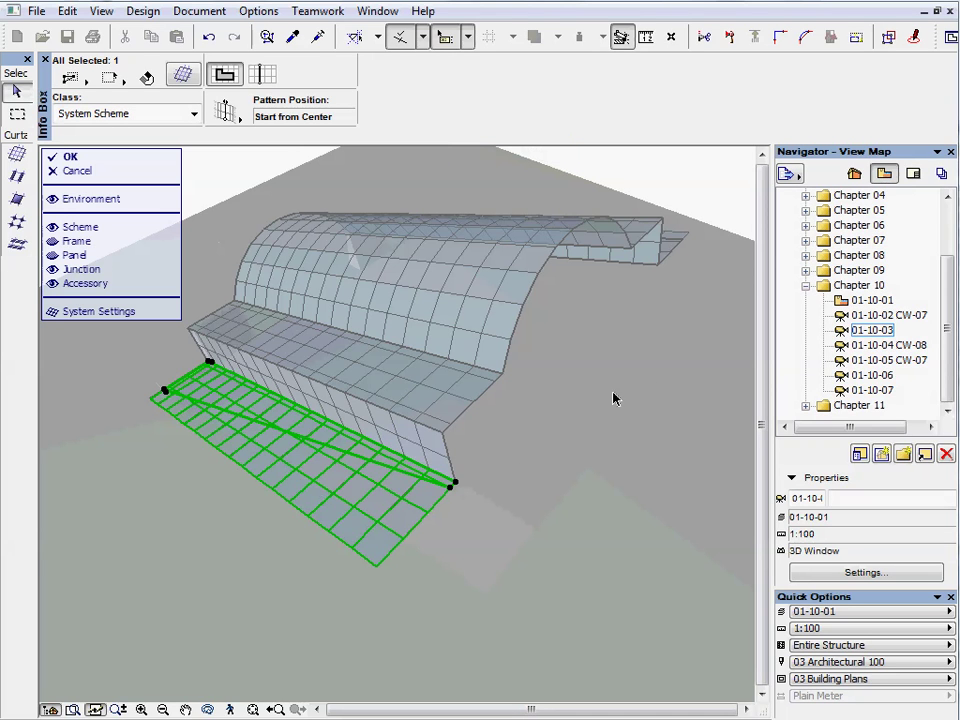
key(o)
drag(709, 369, 475, 395)
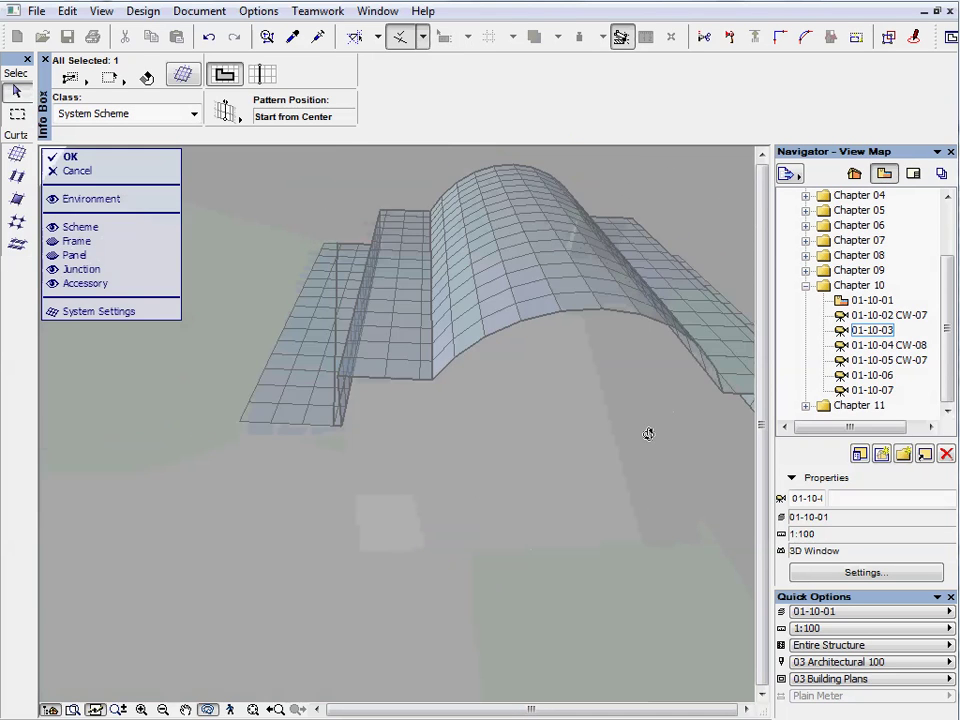
Move the opposite low roof segment's outer front boundary node inward by about 3375, then apply the edits and deselect the curtain wall.
mouse_move(647, 433)
middle_down()
mouse_move(441, 443)
mouse_move(407, 463)
mouse_move(491, 482)
middle_up()
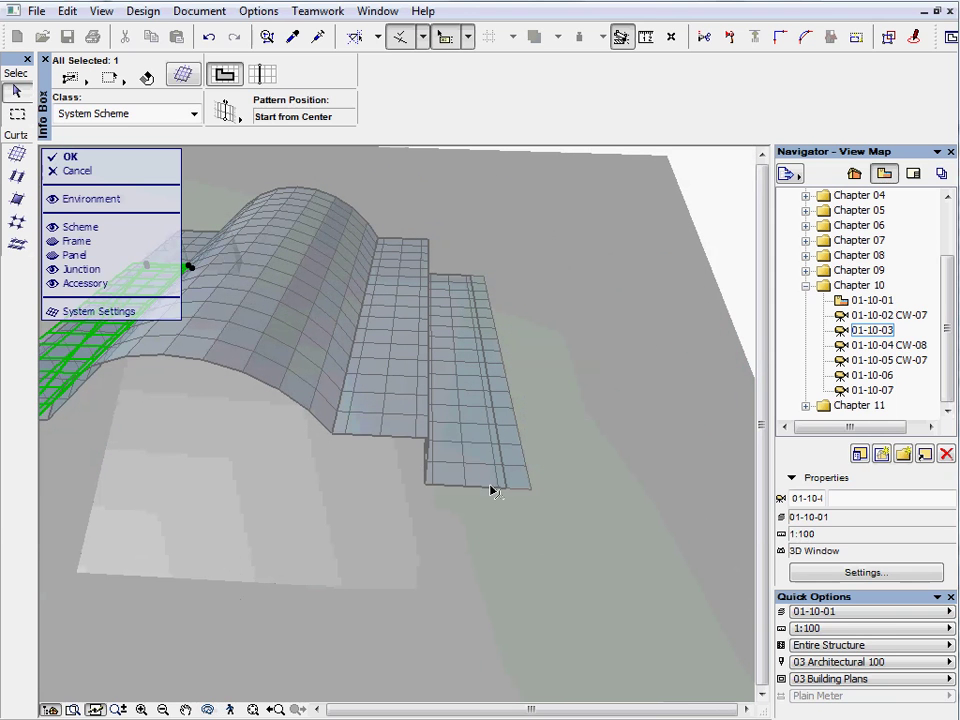
key(Escape)
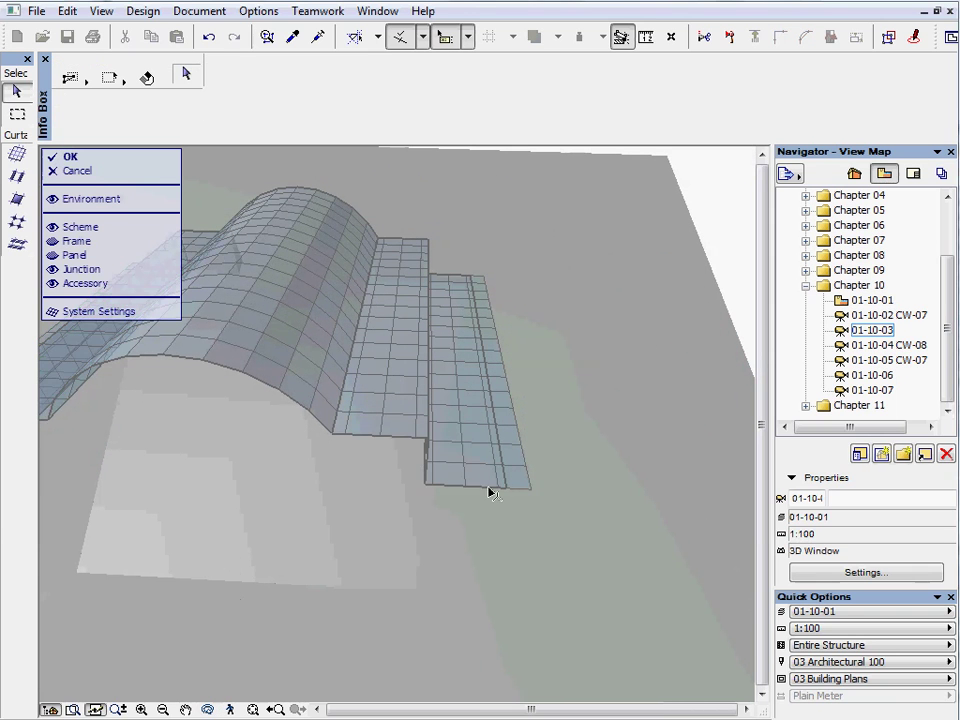
click(505, 494)
click(510, 485)
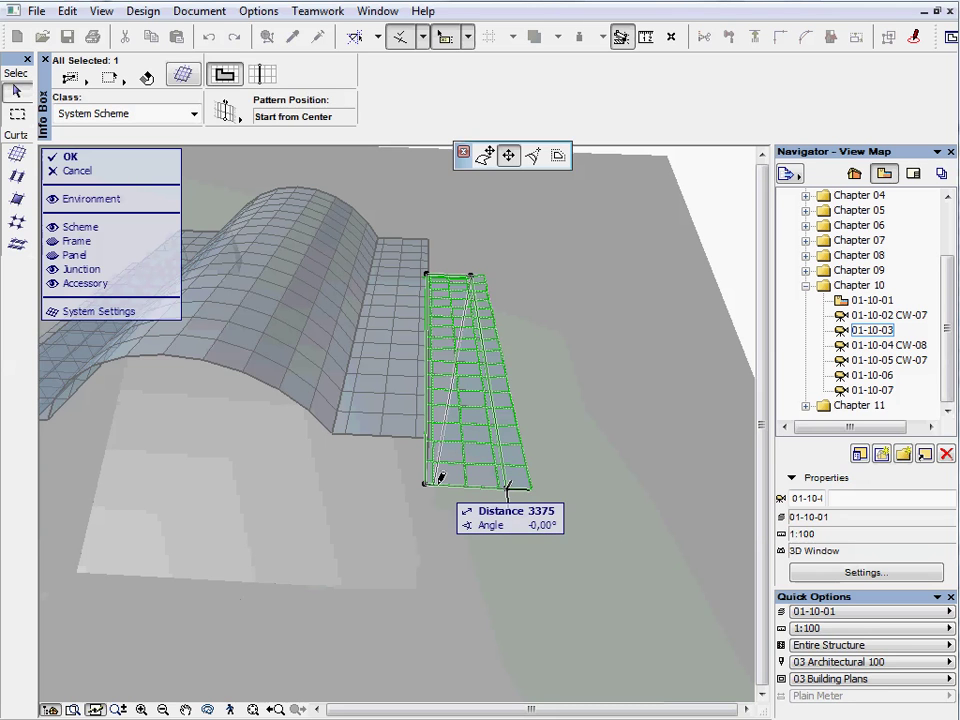
click(508, 492)
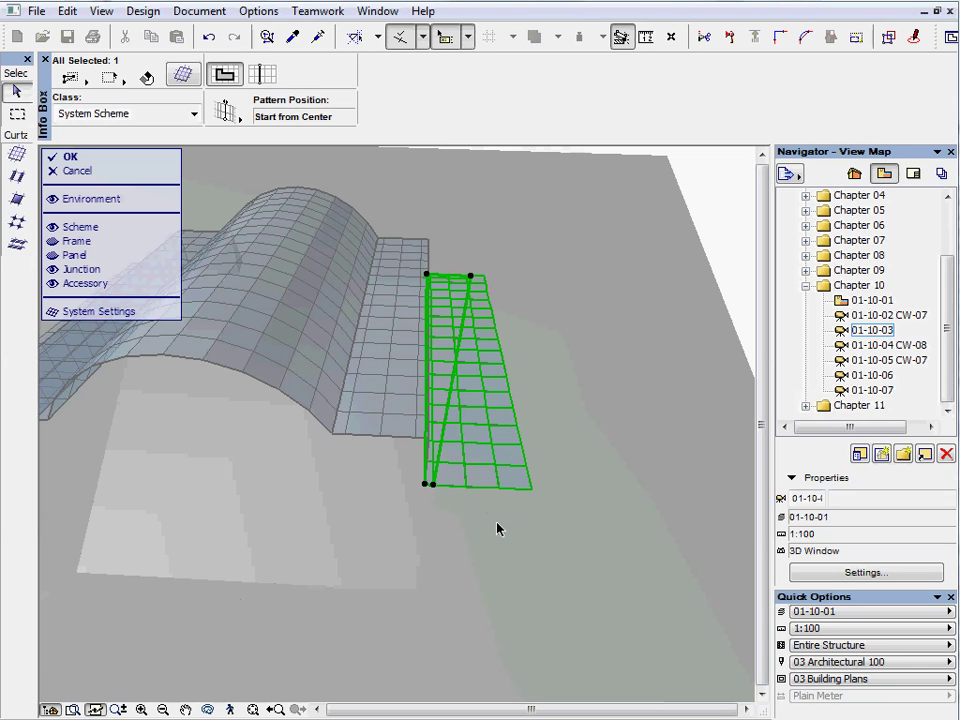
key(Escape)
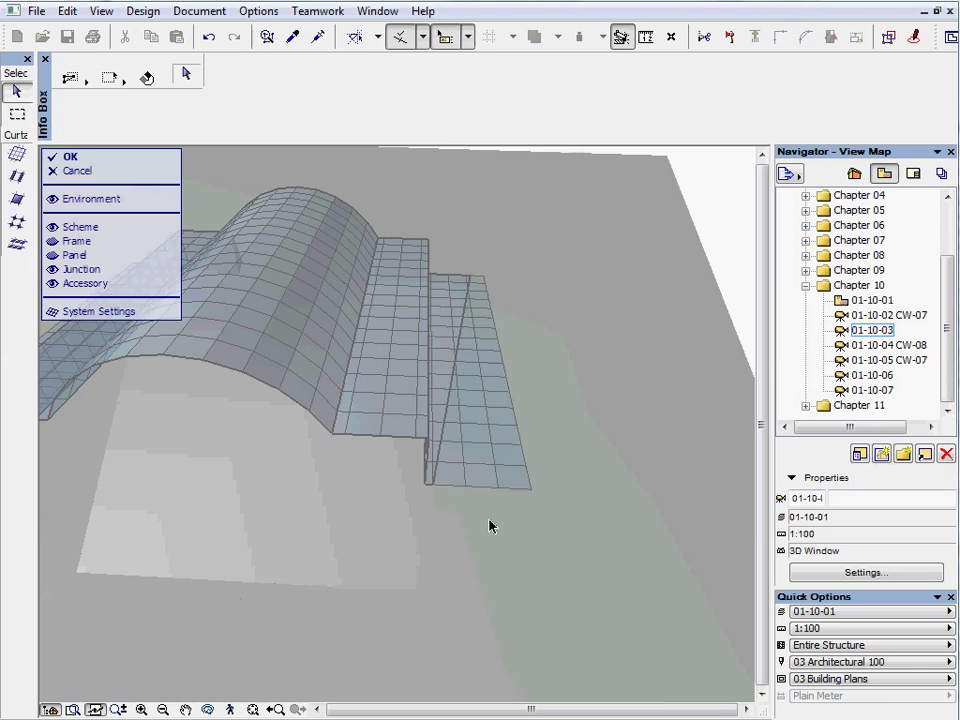
click(81, 161)
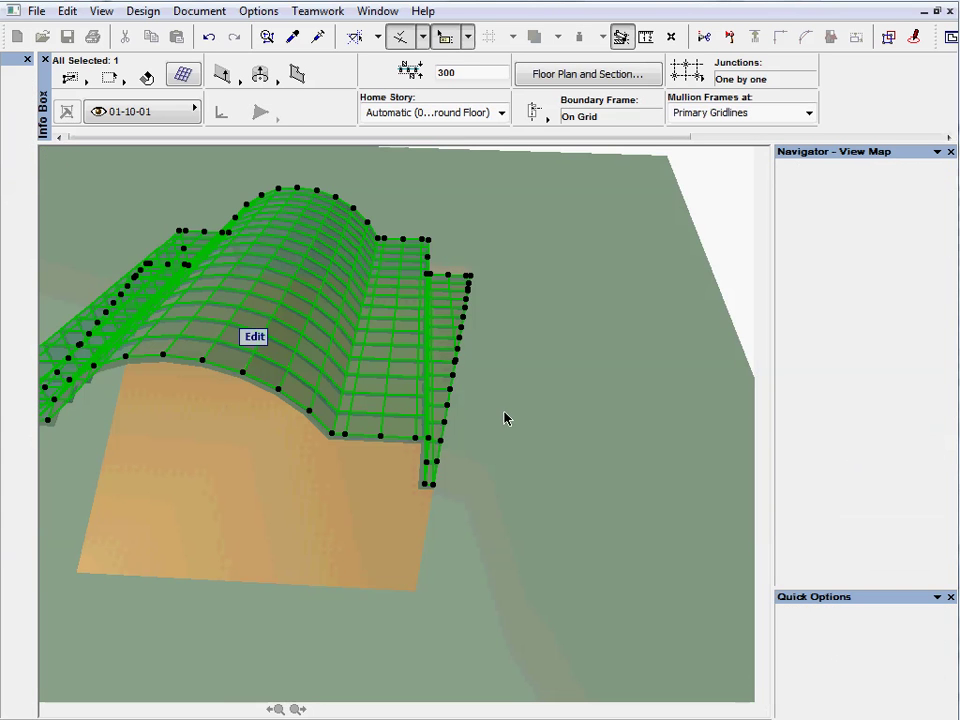
key(Escape)
Open the saved view 01-10-04 CW-08 and apply the CW-08 favorite to the Curtain Wall tool's default settings.
double_click(880, 345)
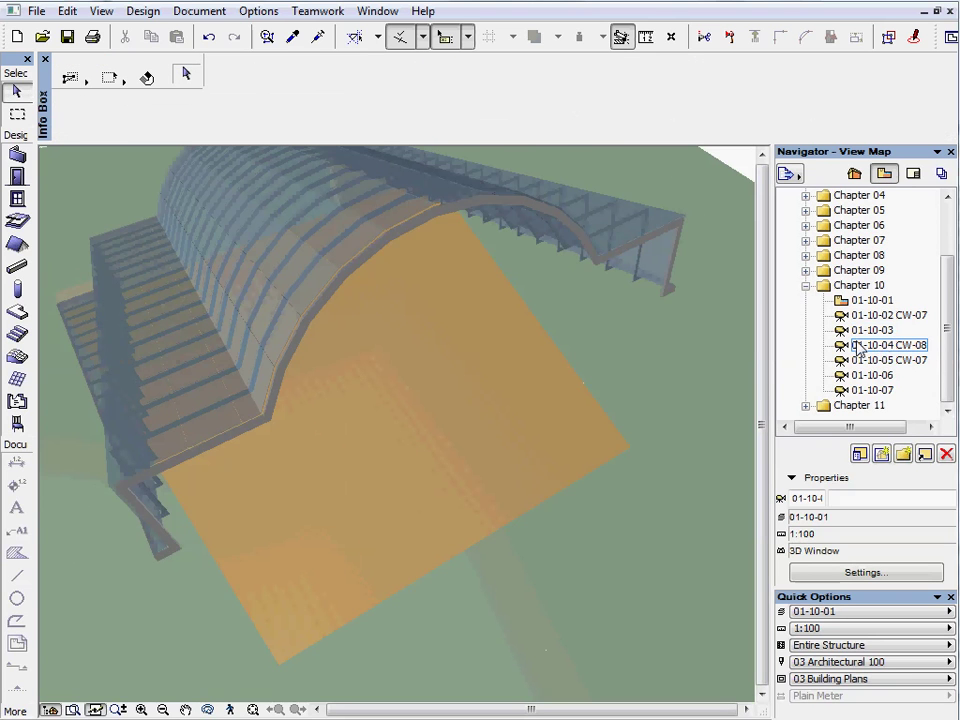
click(24, 380)
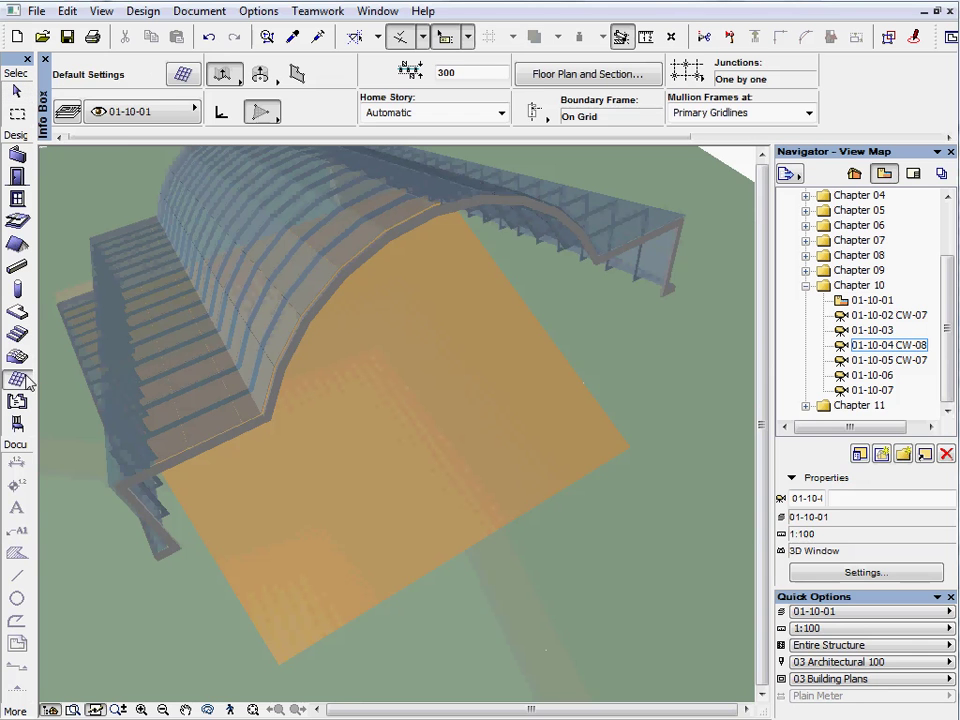
click(182, 75)
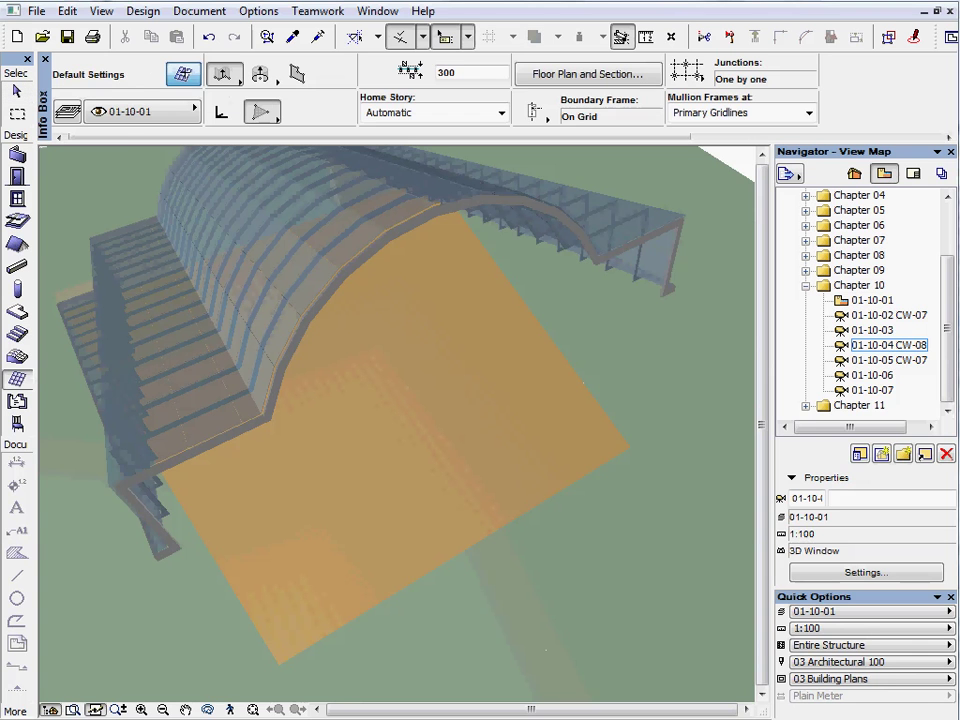
click(258, 70)
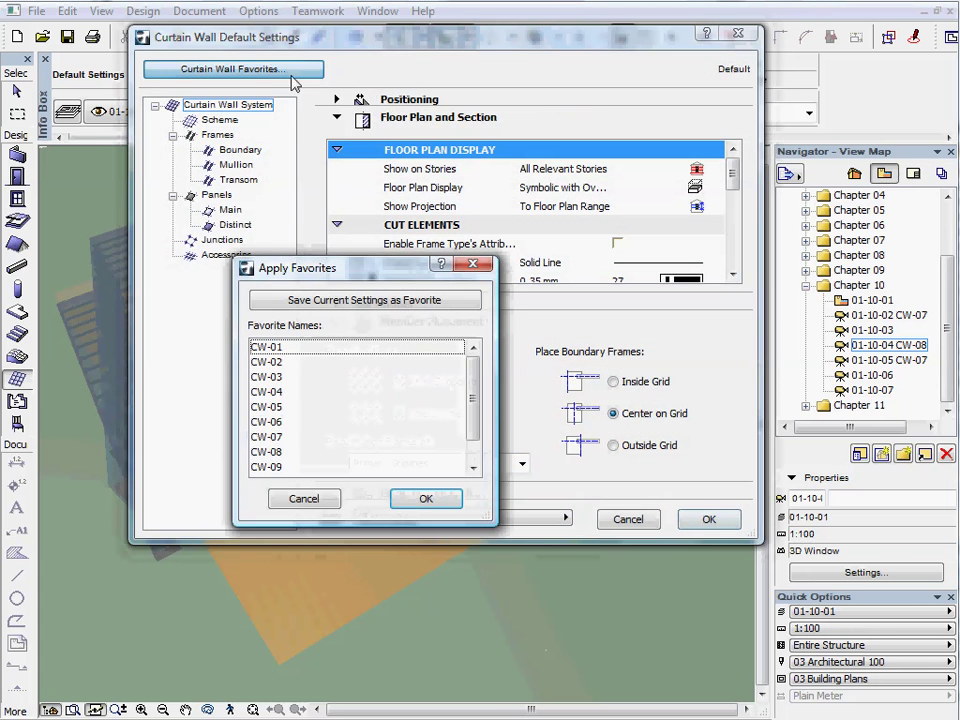
click(268, 452)
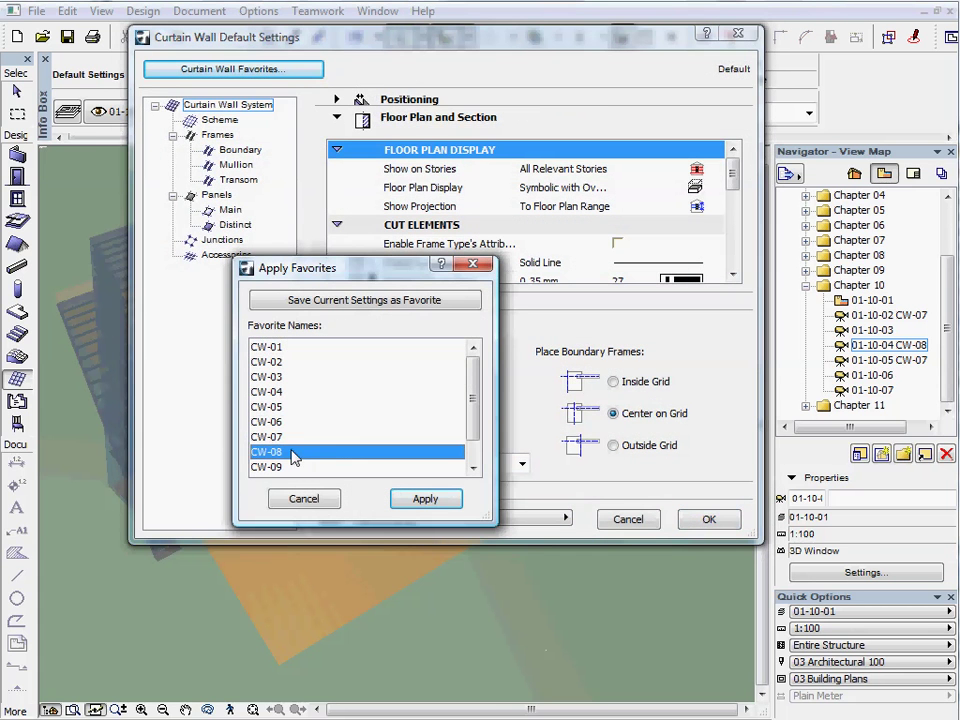
click(454, 499)
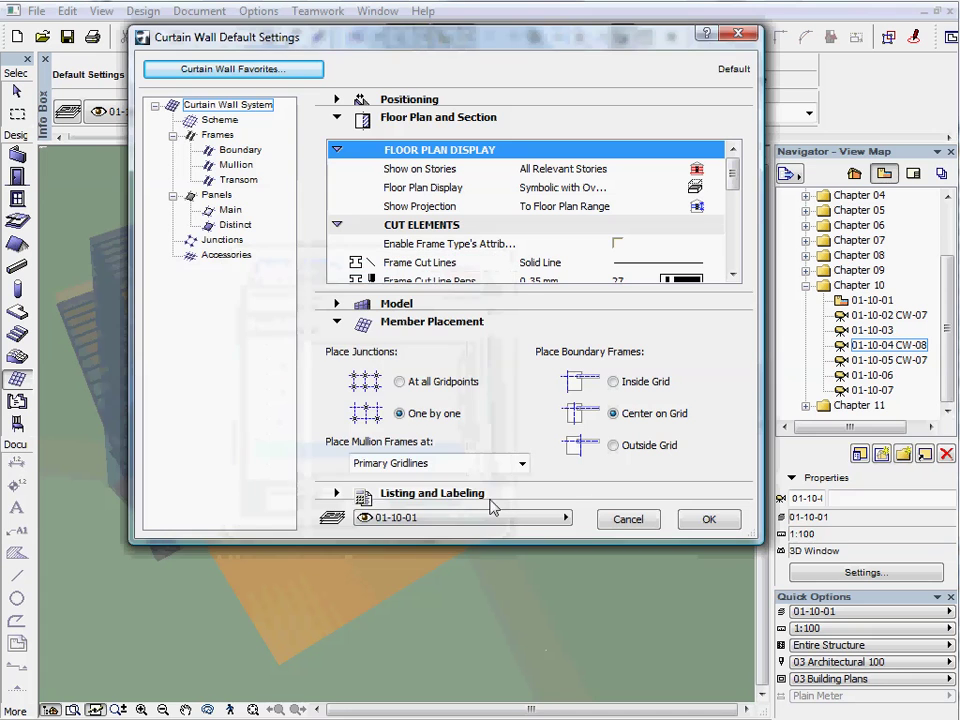
click(726, 521)
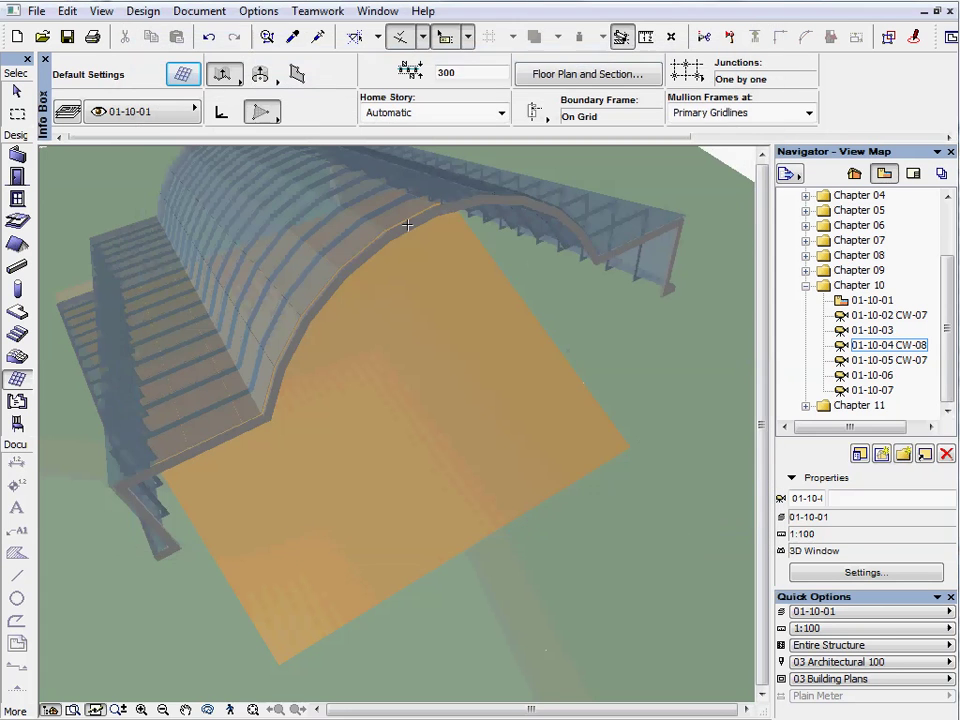
Choose the Boundary geometry method and define the curtain wall's plane through the slab's two front corners and the vault's crown, at 70°.
click(297, 75)
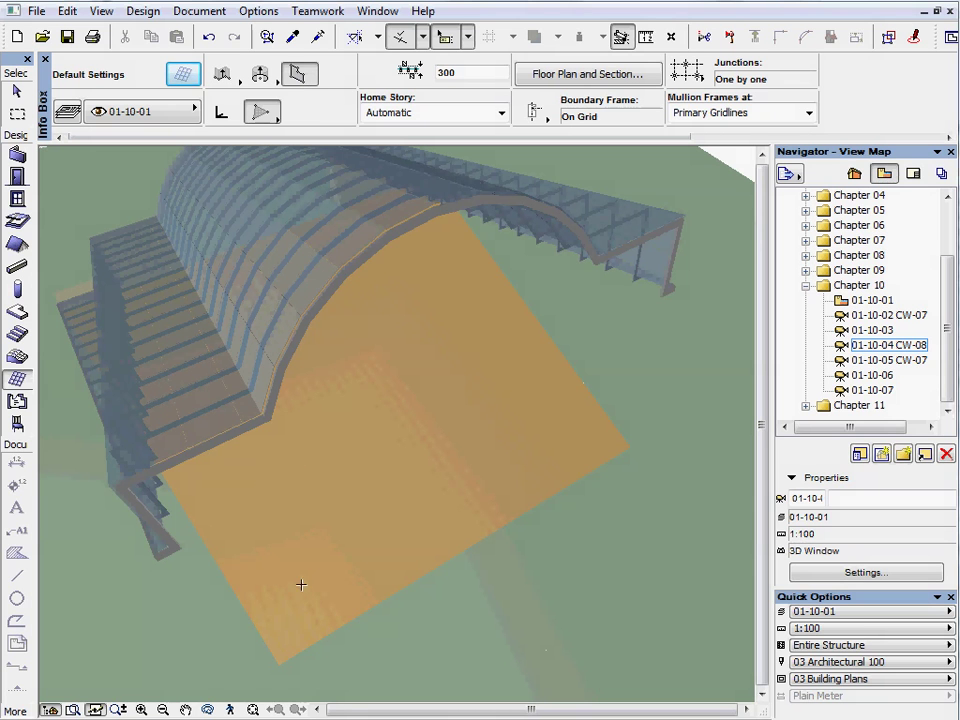
click(283, 657)
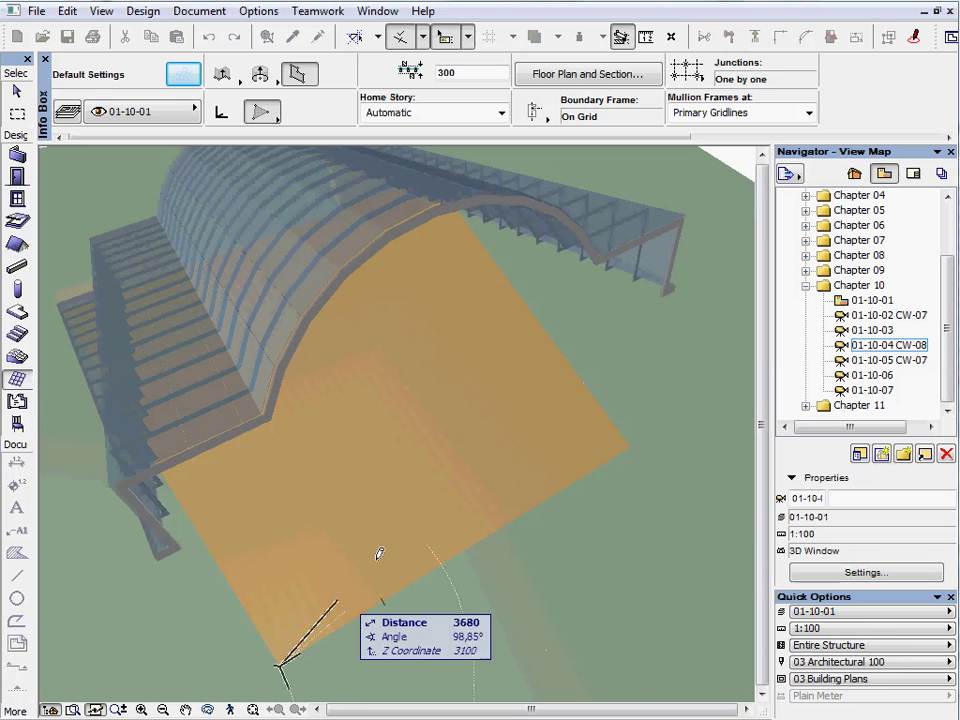
click(632, 440)
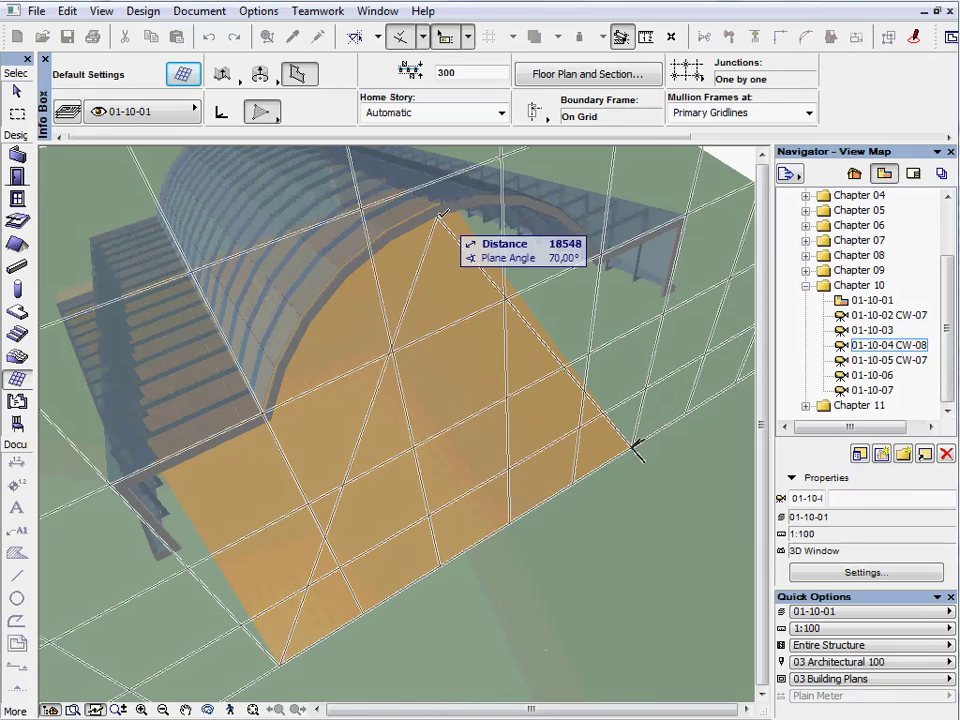
click(445, 209)
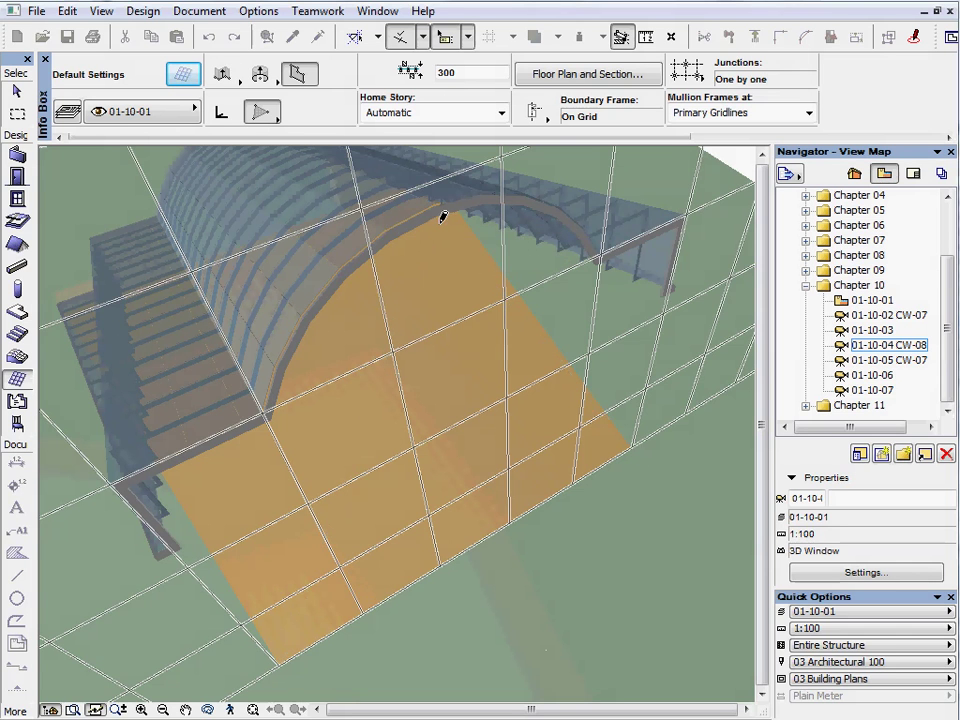
Start the boundary at the slab's near front corner and trace the adjacent side frame's end and inner edges to the arch's base.
middle_drag(264, 648, 356, 565)
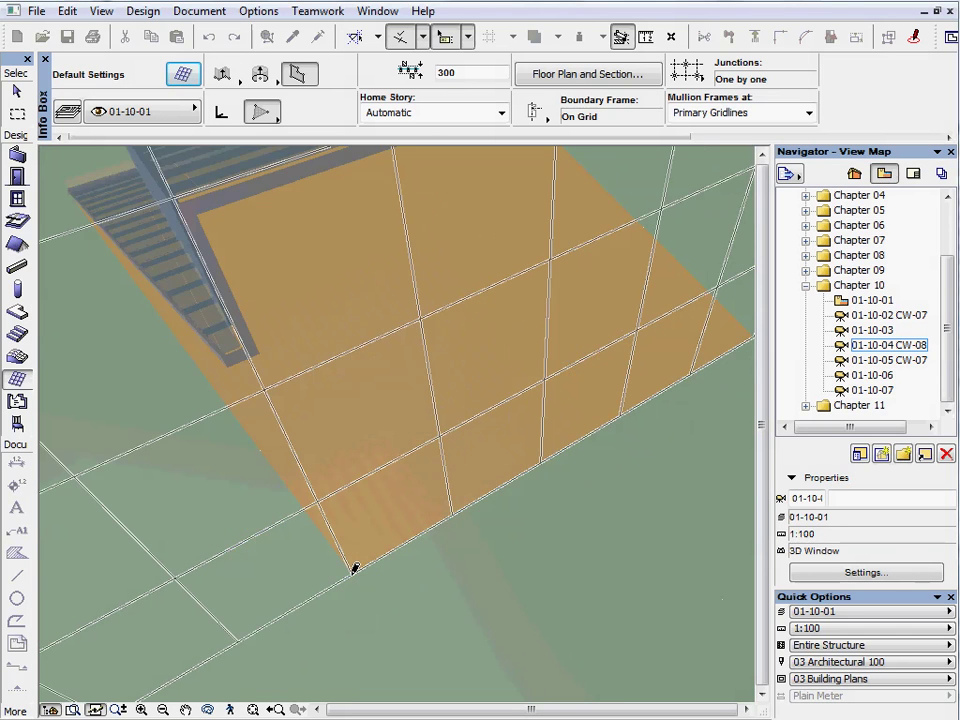
click(354, 567)
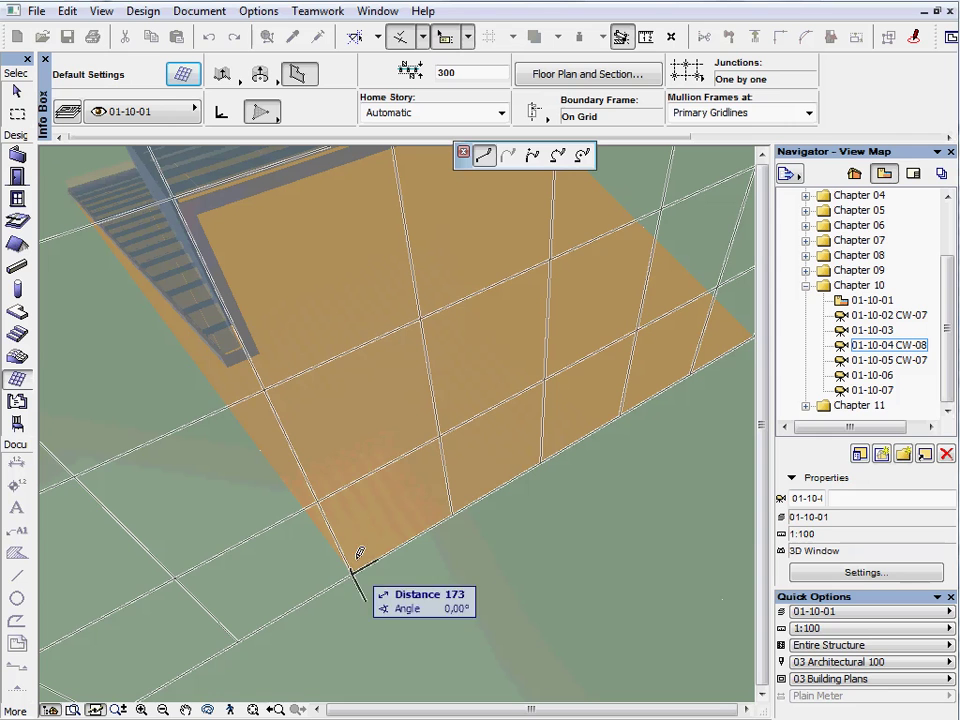
click(231, 362)
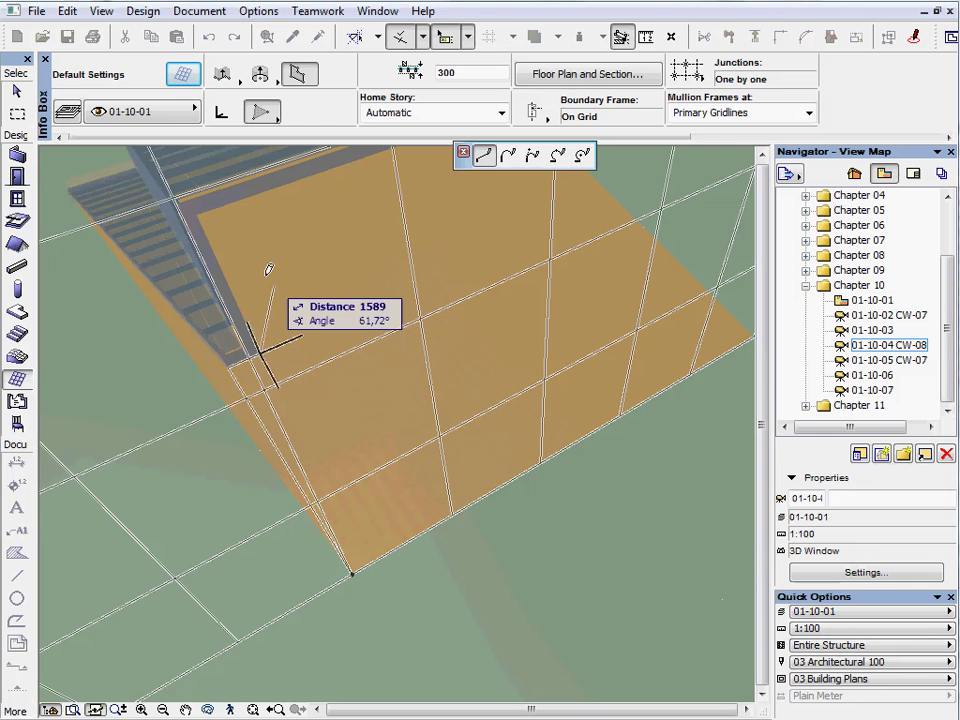
click(198, 213)
middle_drag(437, 234, 303, 476)
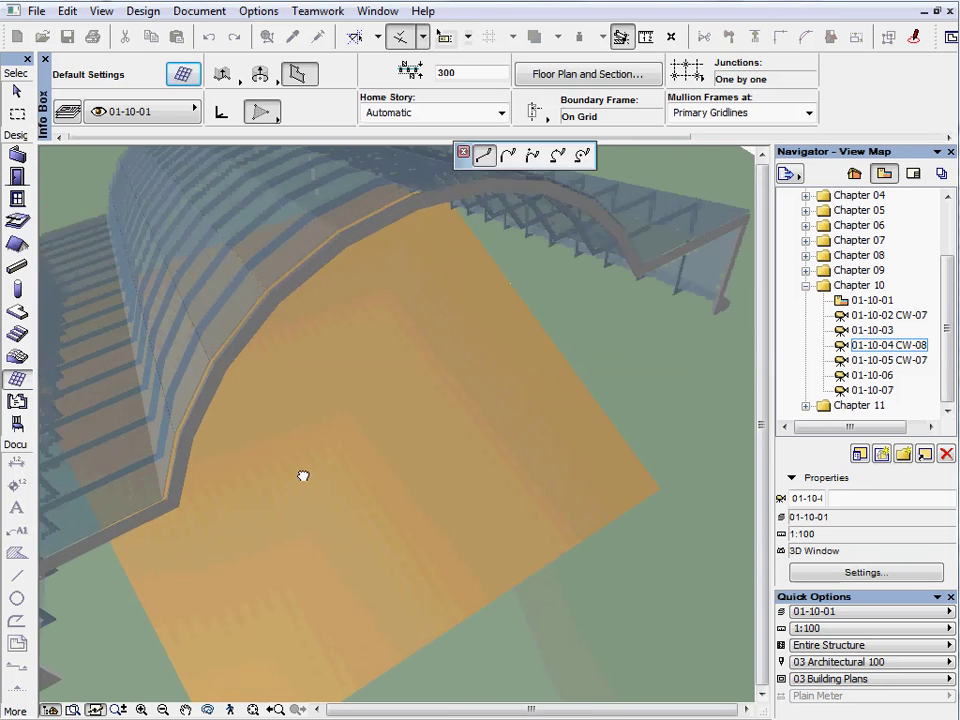
click(181, 505)
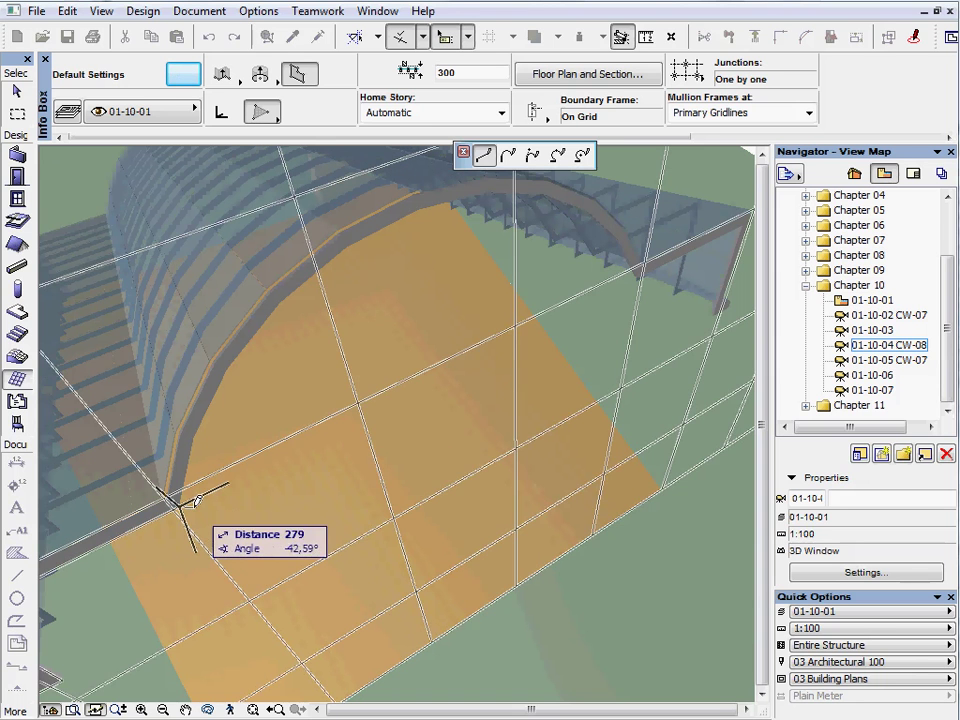
Add a three-point arc to the boundary, following the vault's inner edge from its near base over the crown to its far base.
click(557, 154)
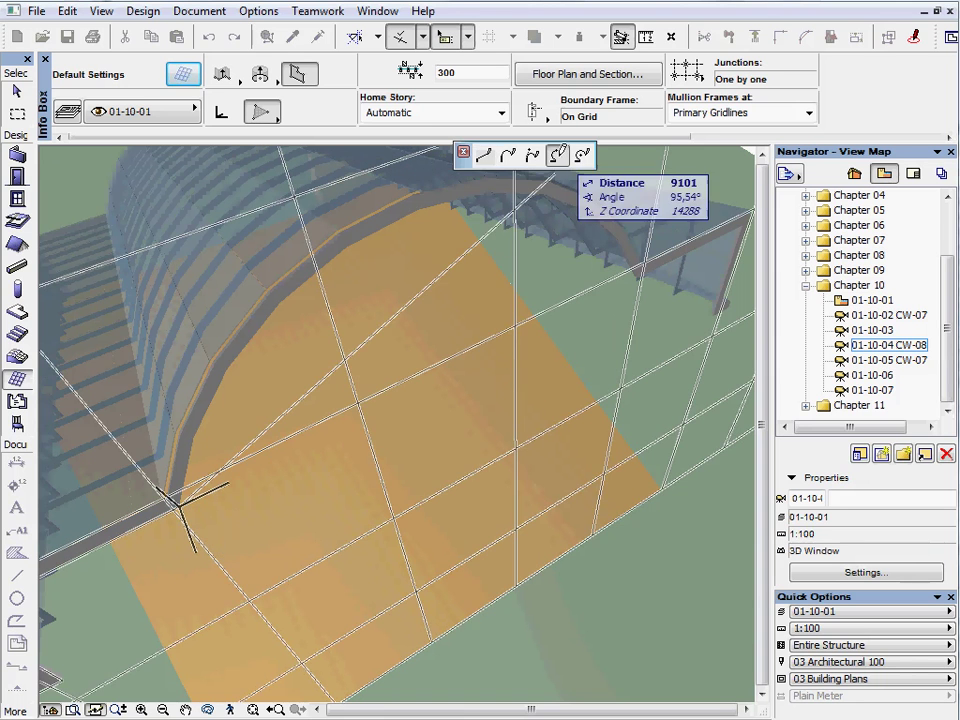
click(421, 208)
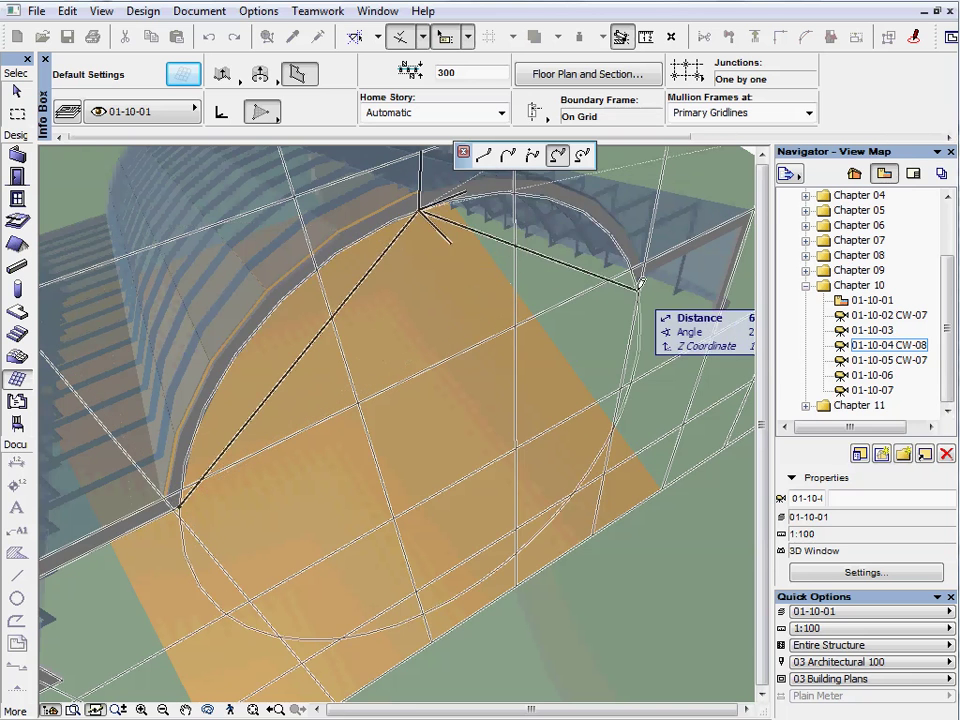
click(639, 277)
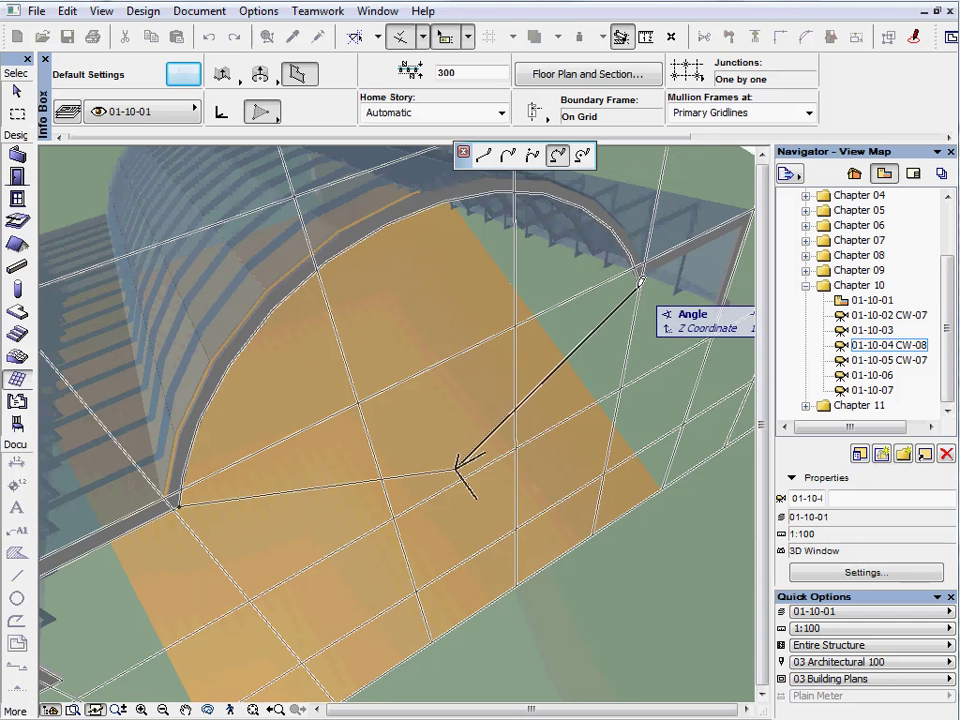
click(639, 275)
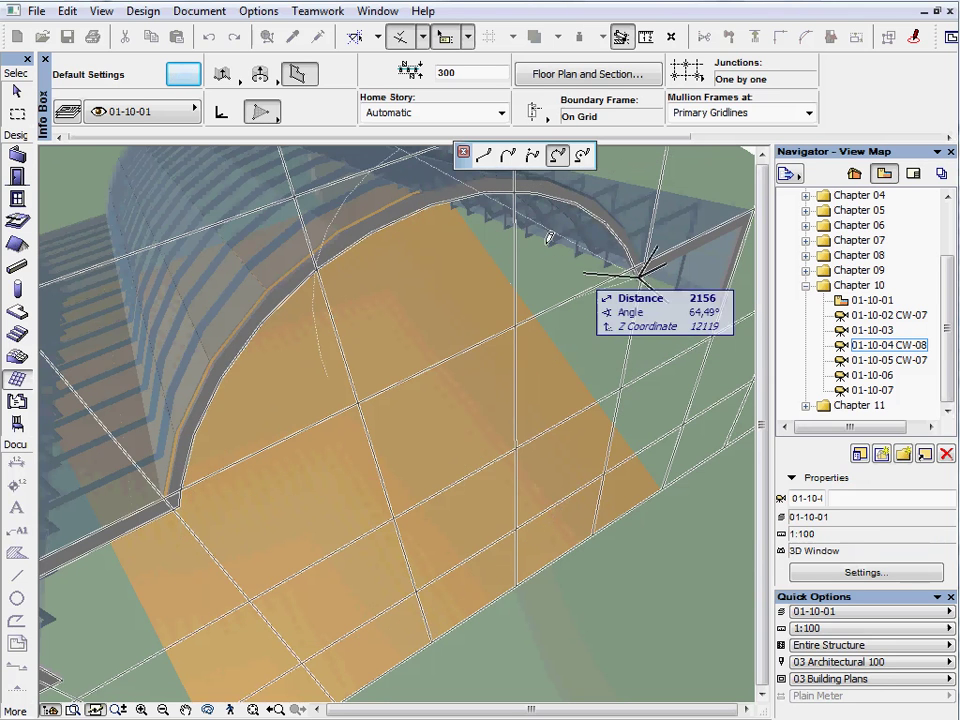
Continue the boundary with straight edges under the far flat roof, down the inside of its side wall and across the wall's bottom end.
click(484, 154)
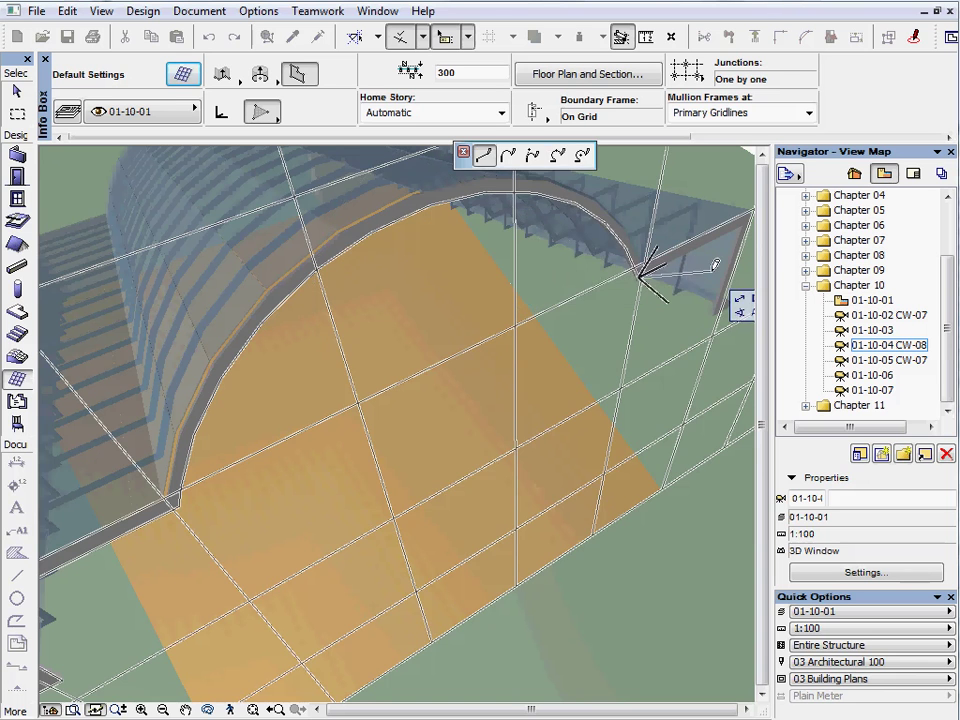
shift+middle_drag(640, 270, 516, 272)
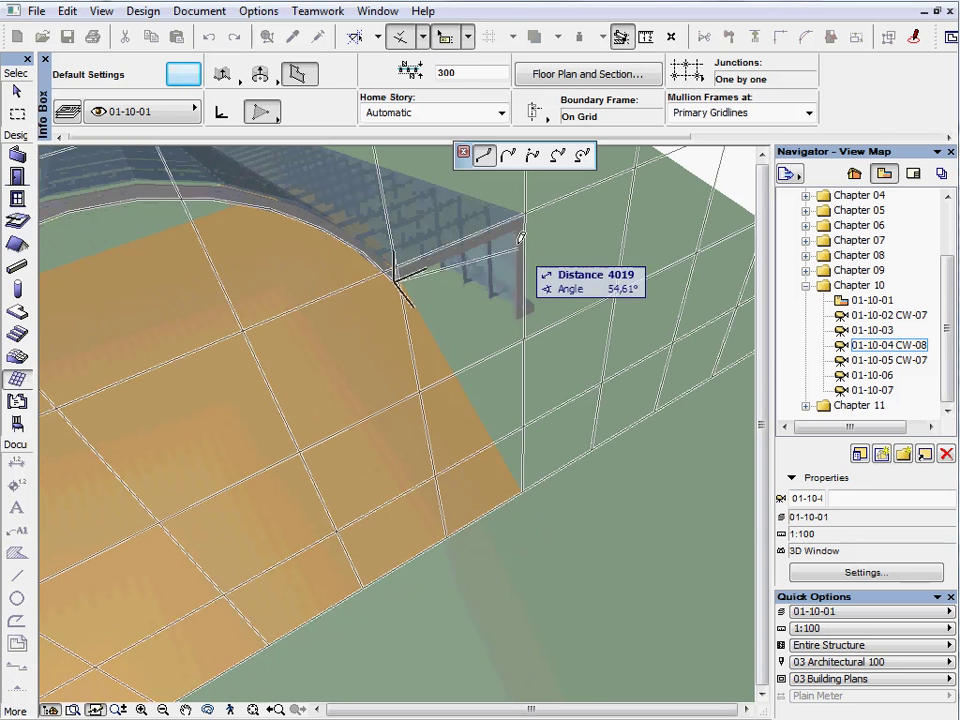
click(519, 225)
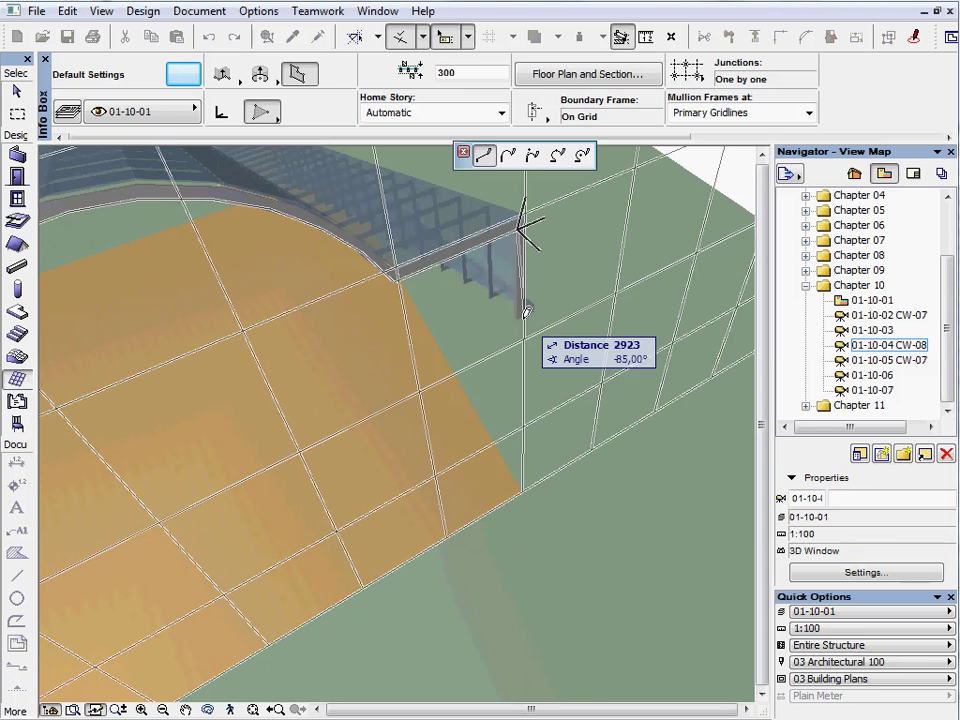
scroll(520, 317, up, 3)
shift+middle_drag(521, 318, 510, 315)
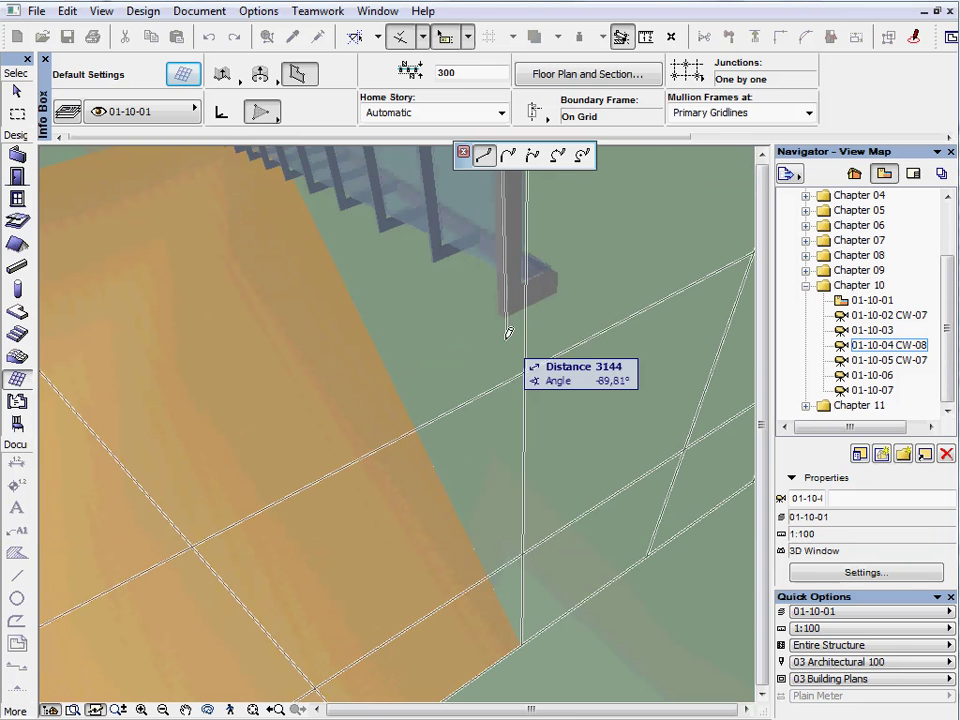
click(507, 313)
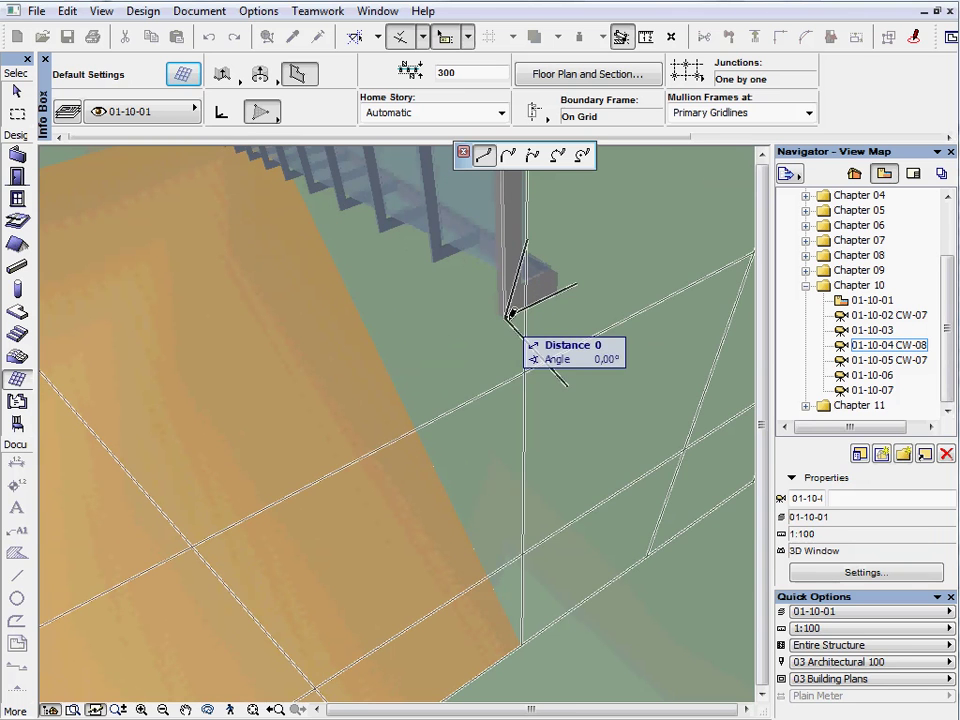
click(561, 288)
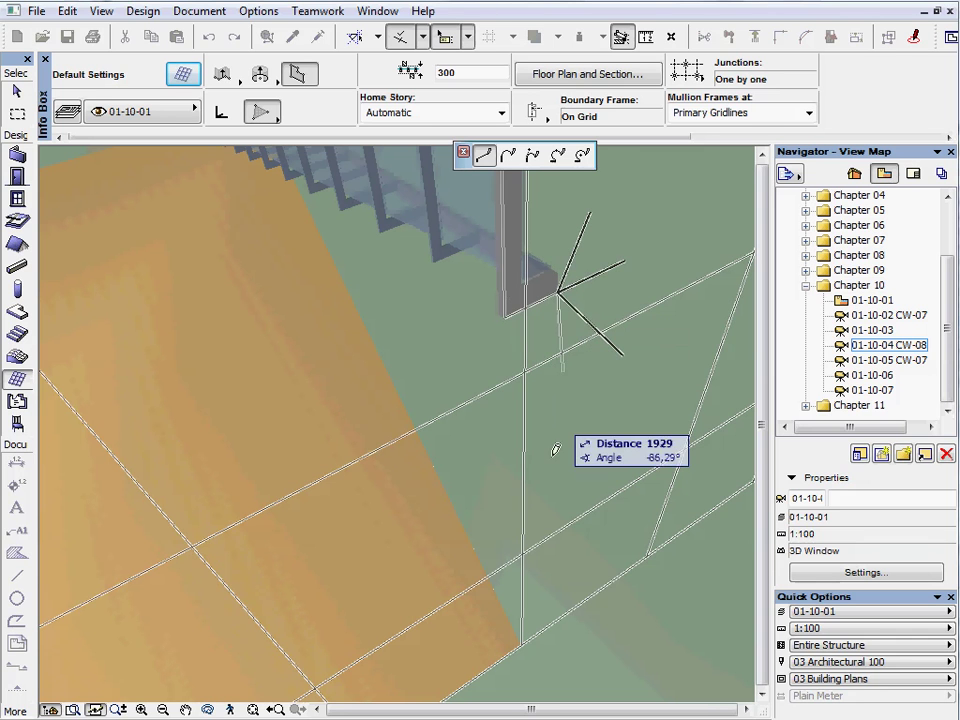
Run the boundary to the slab's far front corner, close it at the starting corner and place the sloped curtain wall.
click(523, 643)
scroll(540, 607, down, 4)
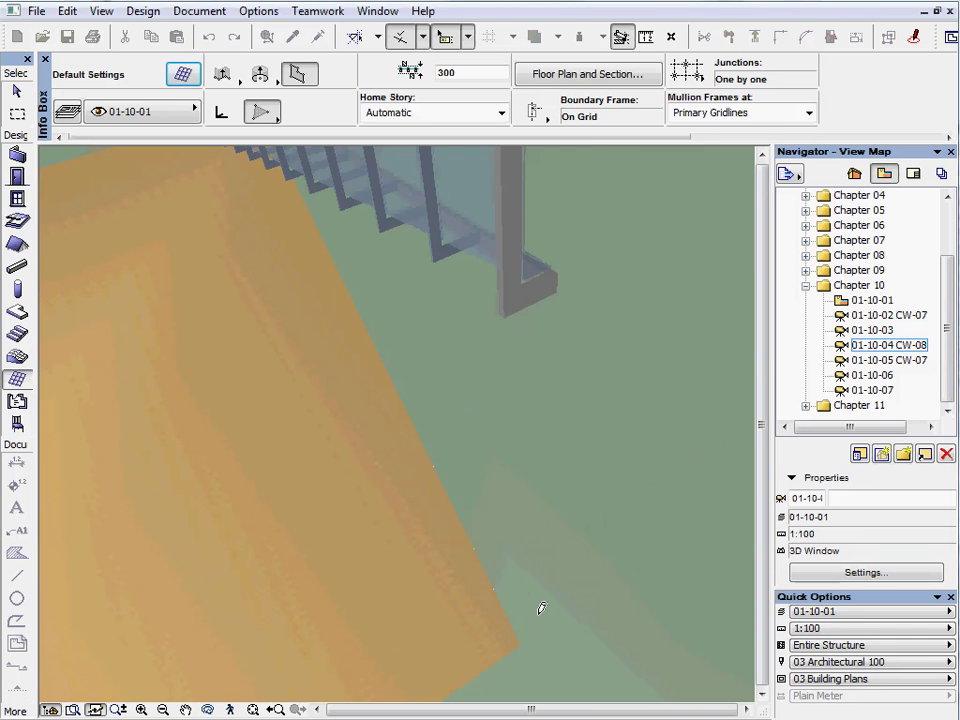
shift+middle_drag(557, 605, 680, 410)
click(689, 398)
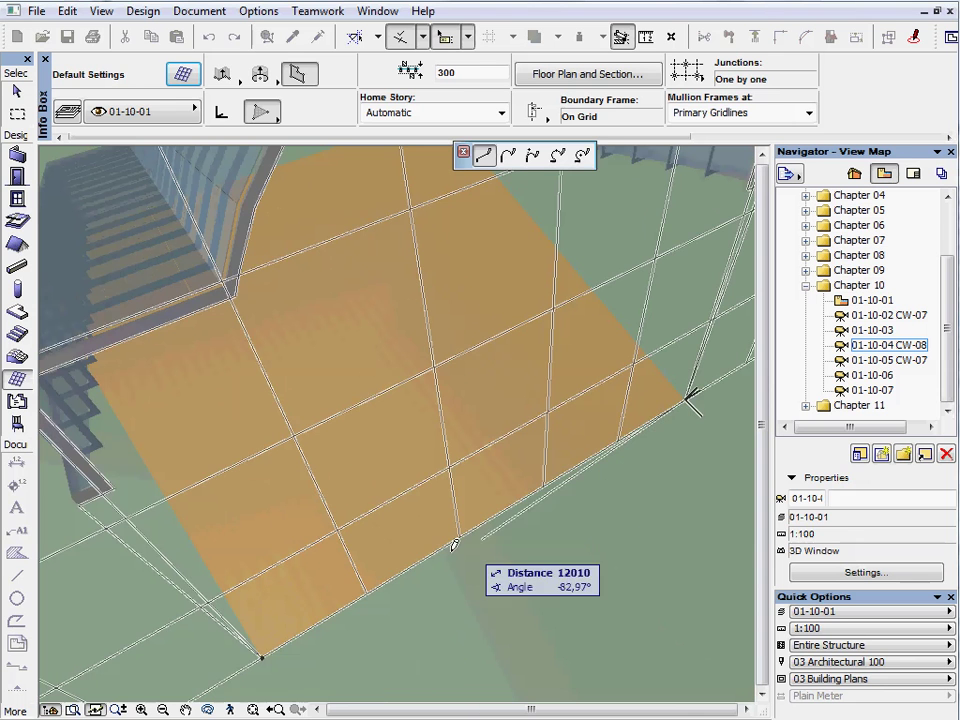
click(263, 650)
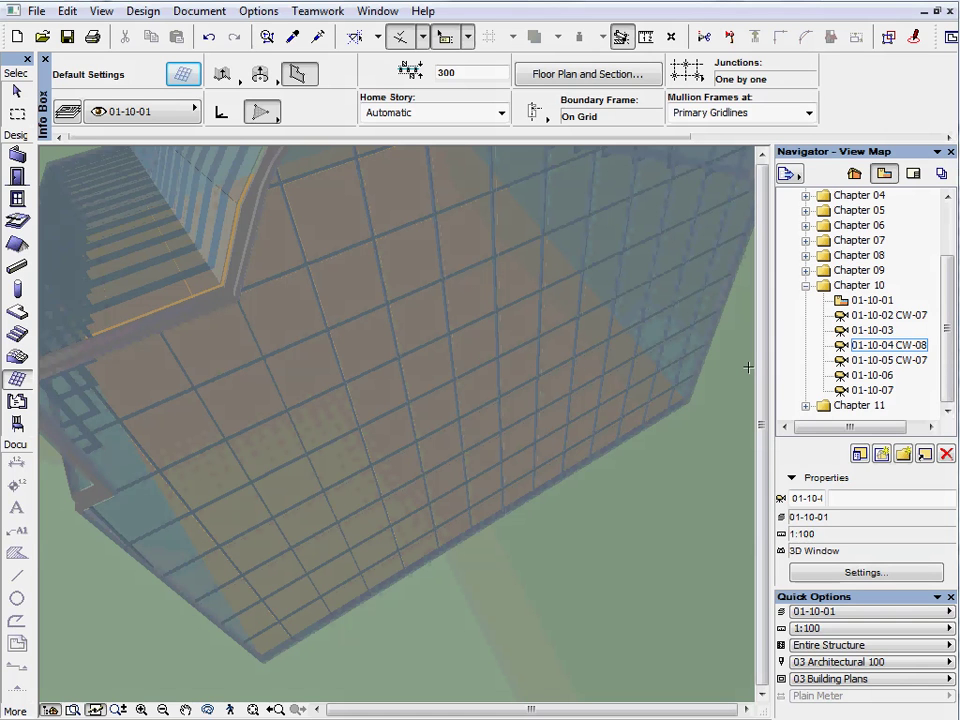
Open the view 01-10-05 CW-07 and apply the CW-07 favorite to the curtain wall default settings.
double_click(895, 361)
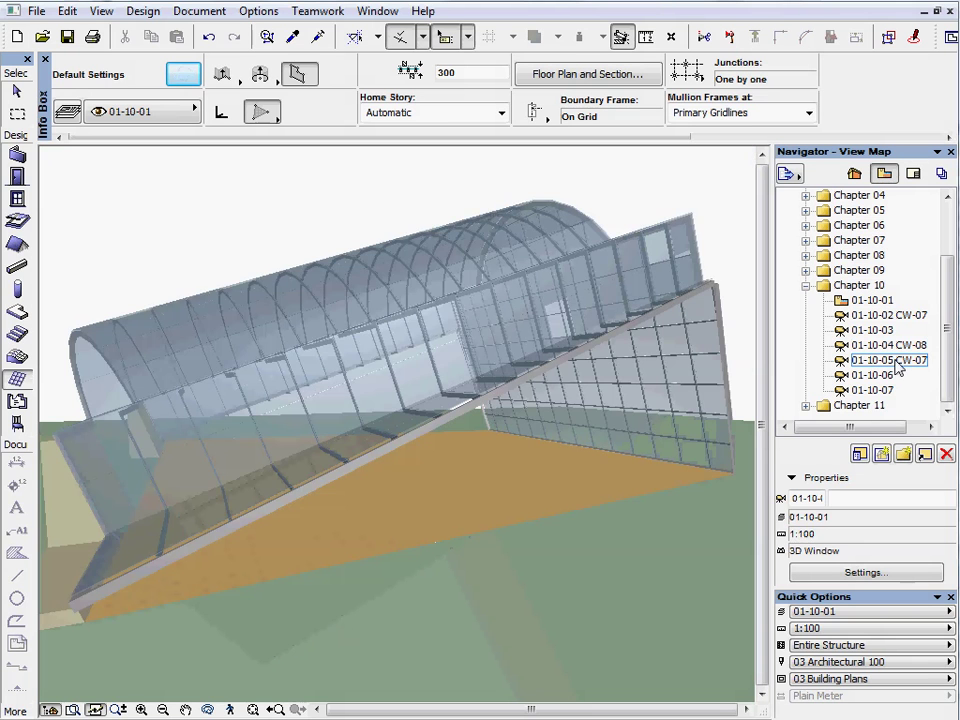
click(195, 80)
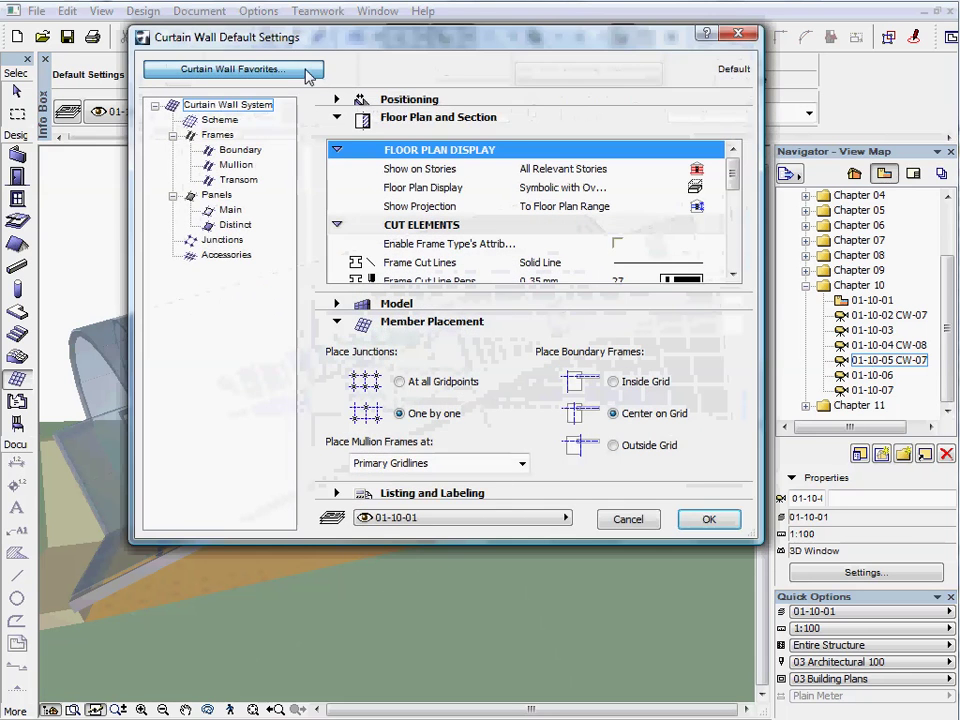
click(307, 73)
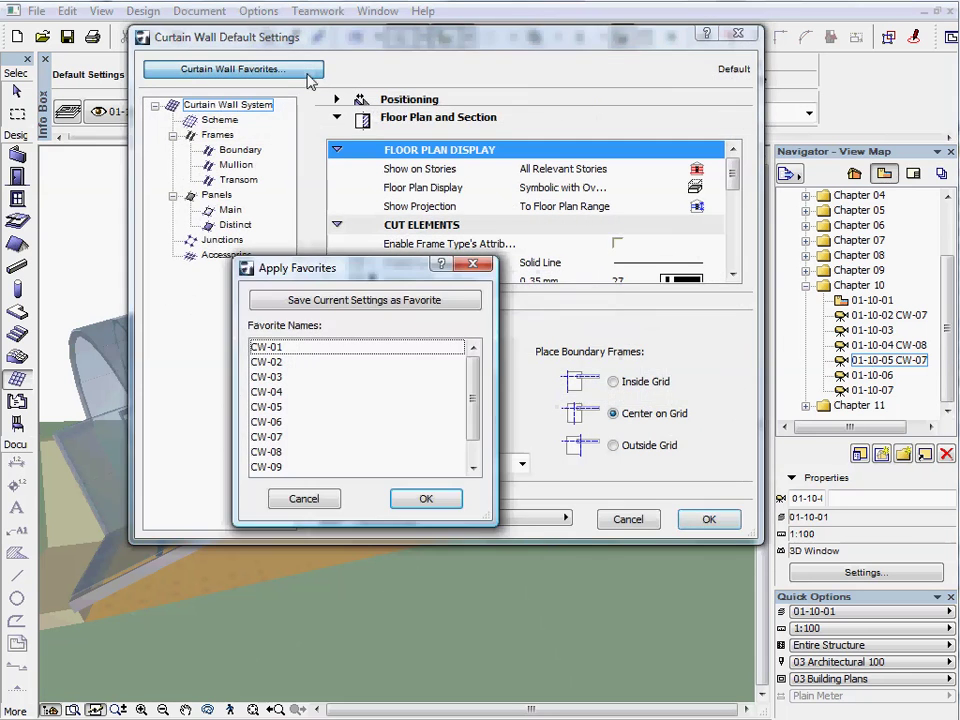
click(292, 437)
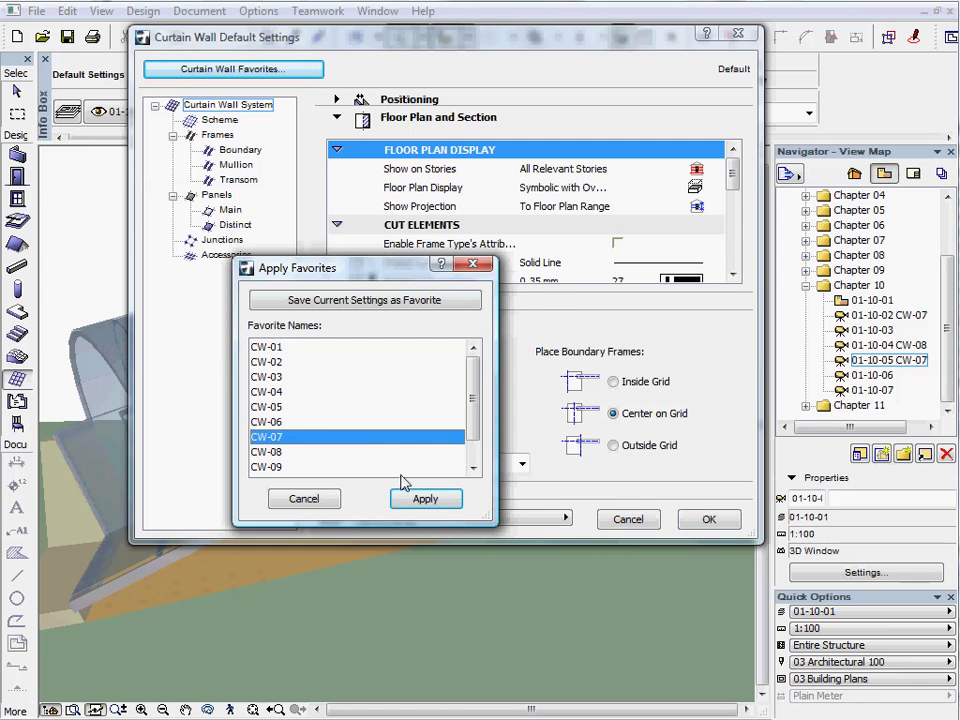
click(425, 499)
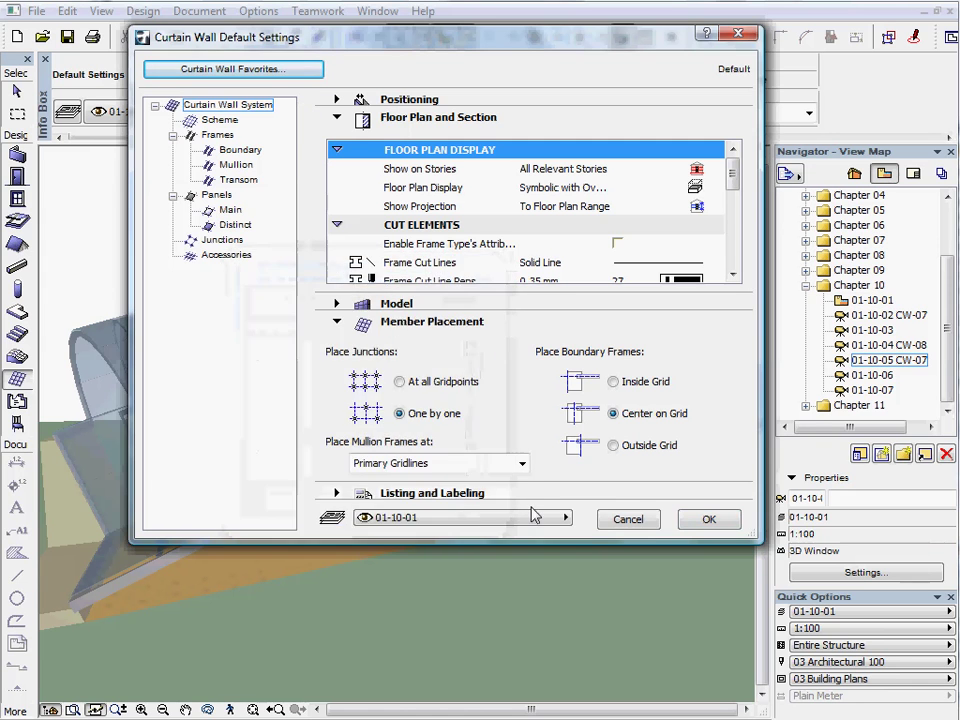
click(710, 519)
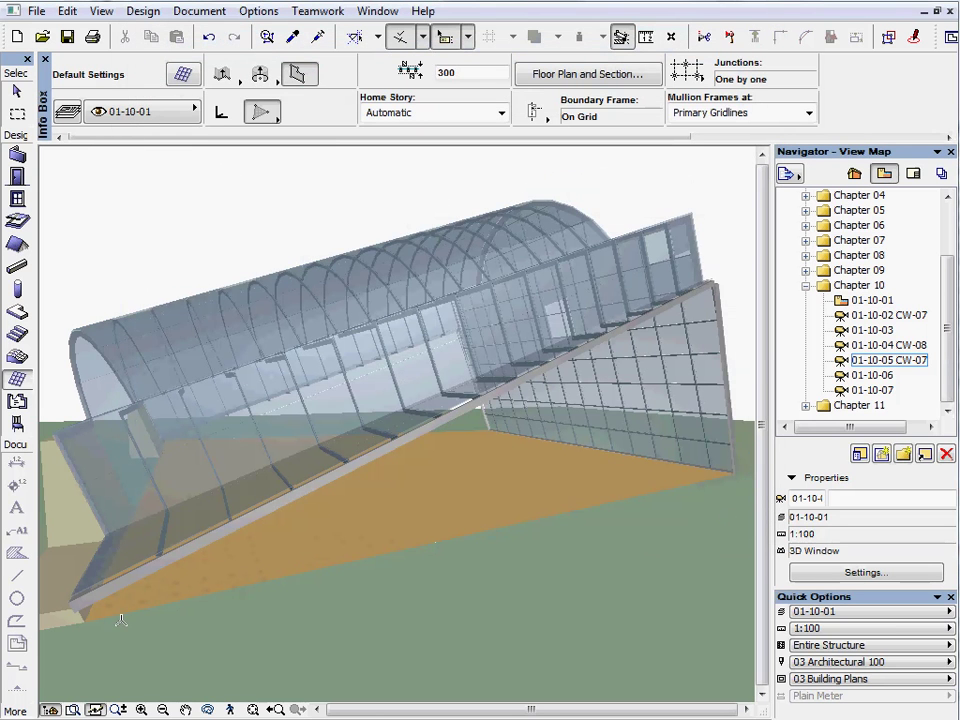
Set the curtain wall's baseline along the slab's open side edge and tilt its plane through the front curtain wall's upper outer corner.
click(88, 619)
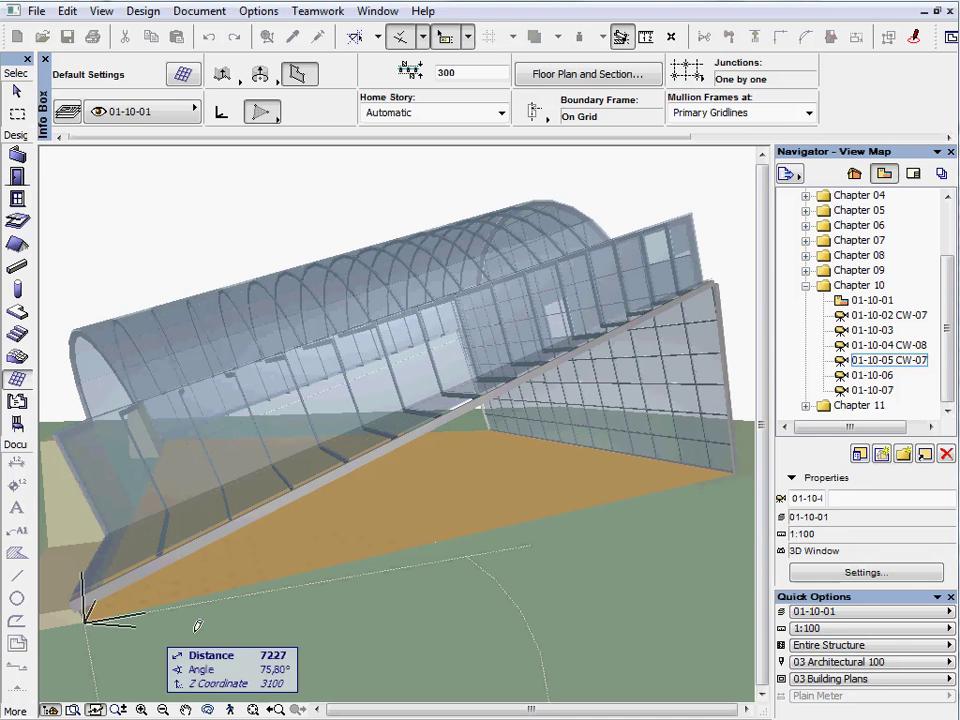
click(735, 484)
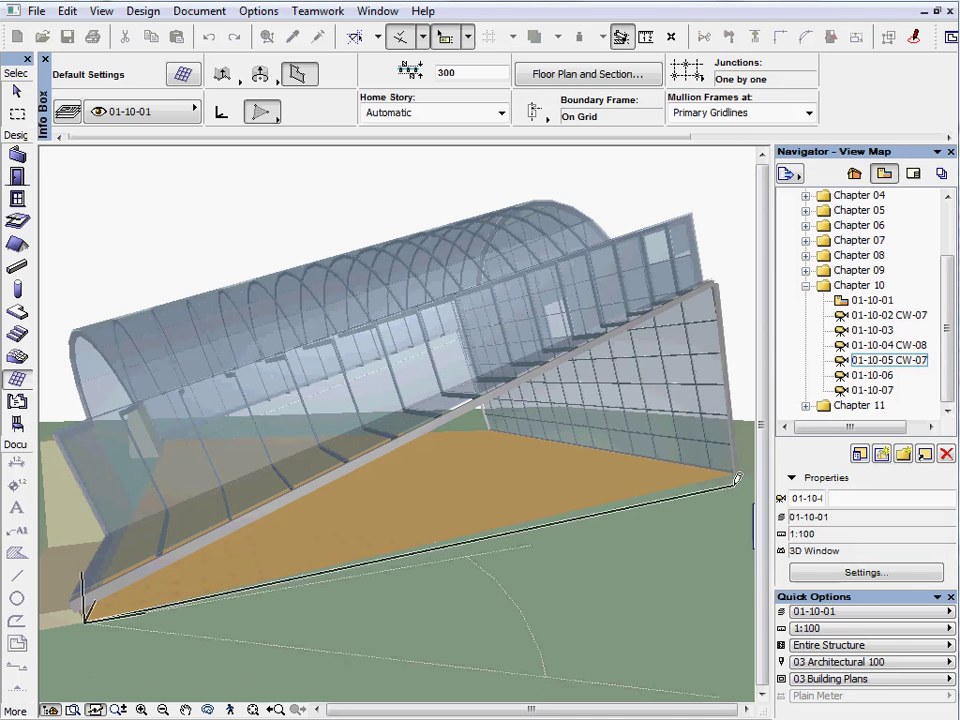
scroll(741, 476, up, 3)
scroll(741, 476, up, 2)
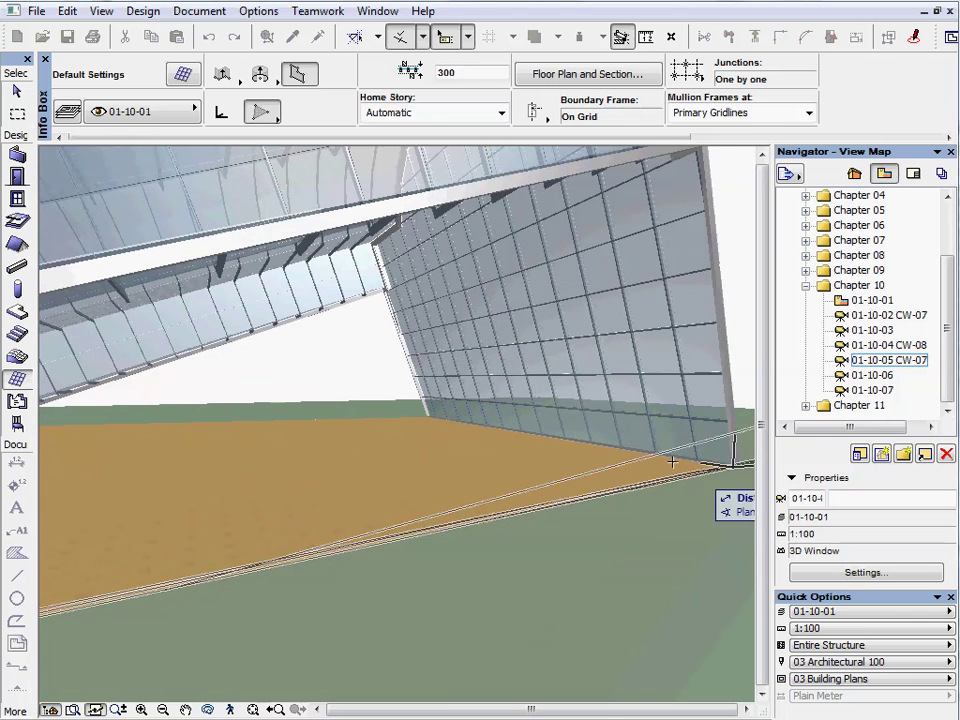
shift+middle_drag(672, 268, 714, 254)
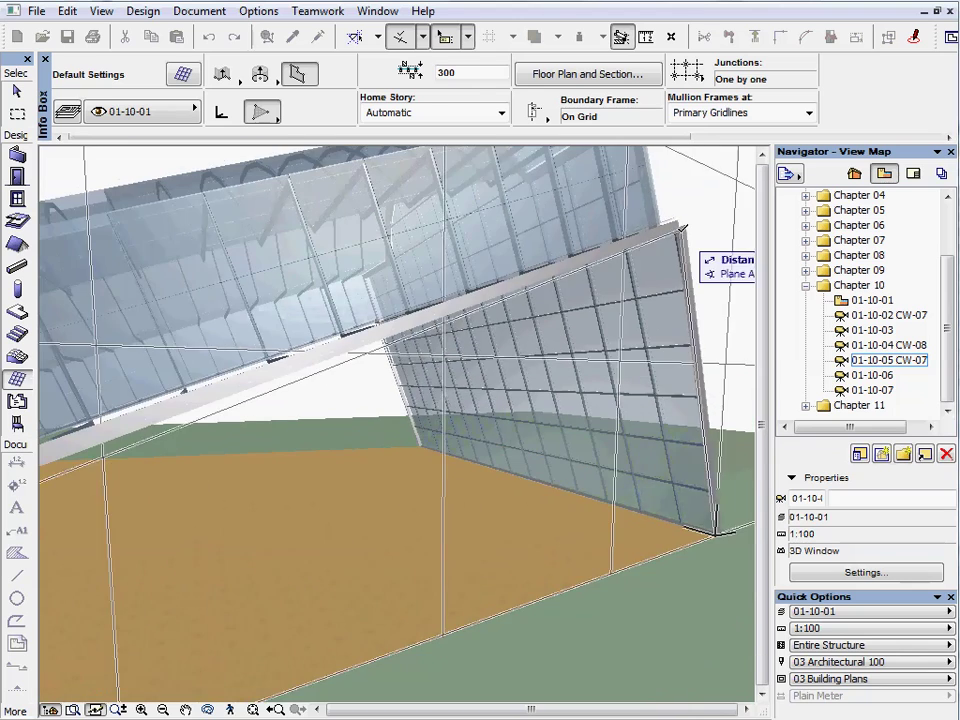
click(680, 228)
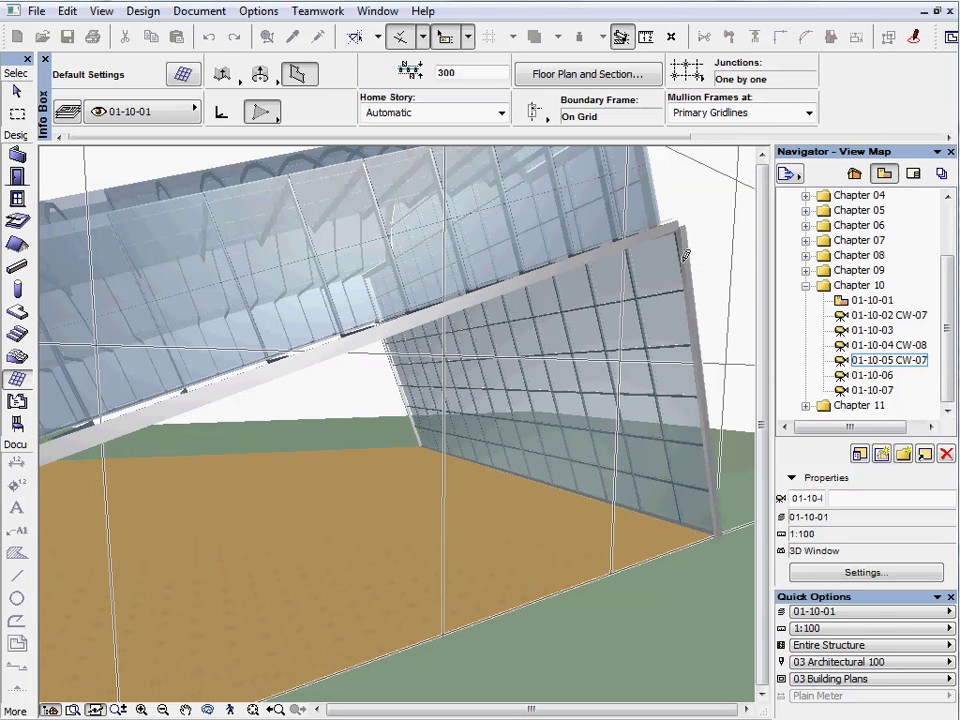
Trace the boundary from the slab's rear corner along the side frame's lower edge to the front wall, down to the slab corner, and close it.
shift+middle_drag(250, 608, 584, 434)
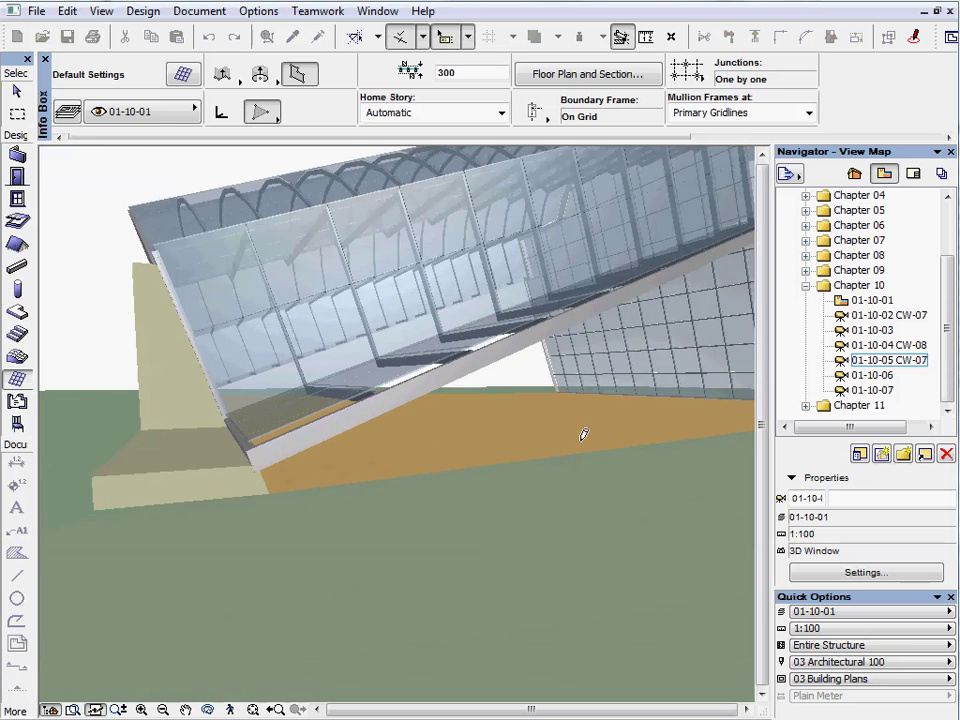
click(273, 489)
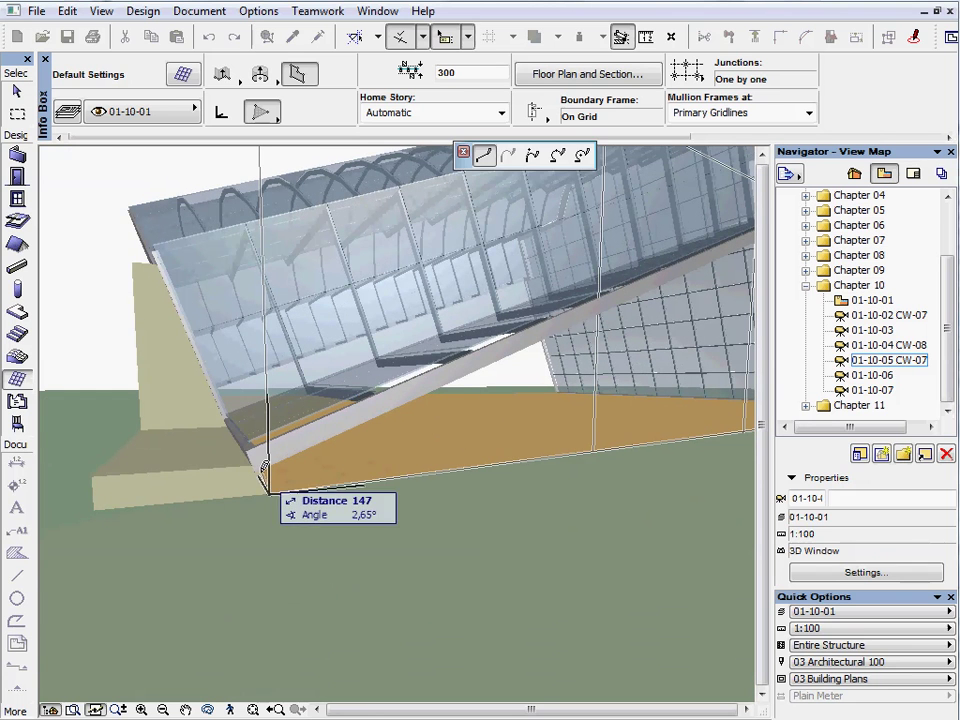
click(254, 469)
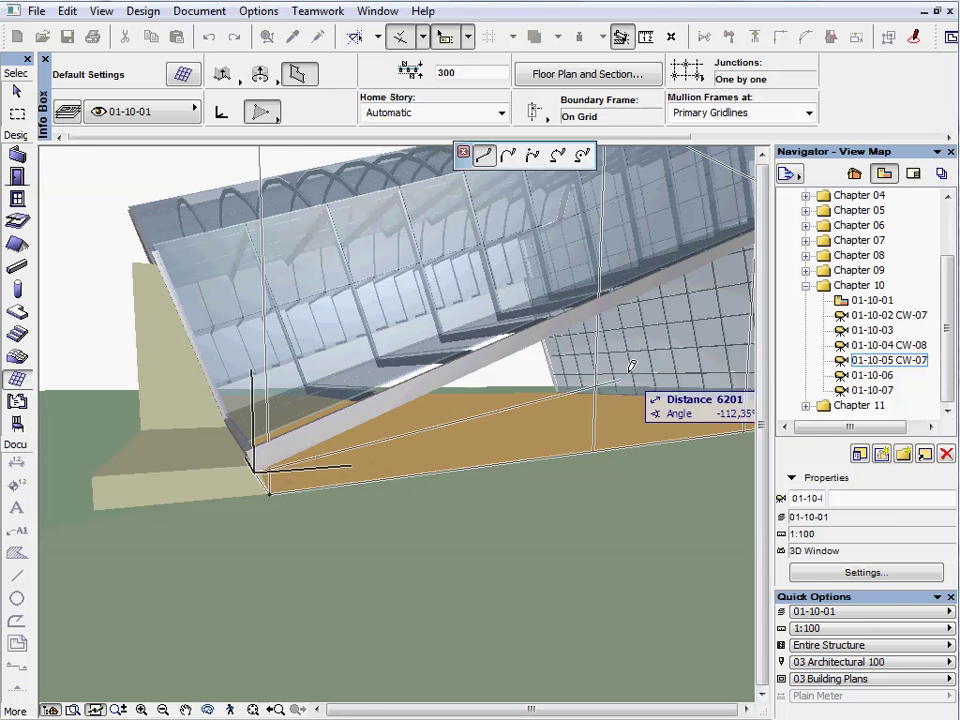
middle_drag(630, 364, 467, 400)
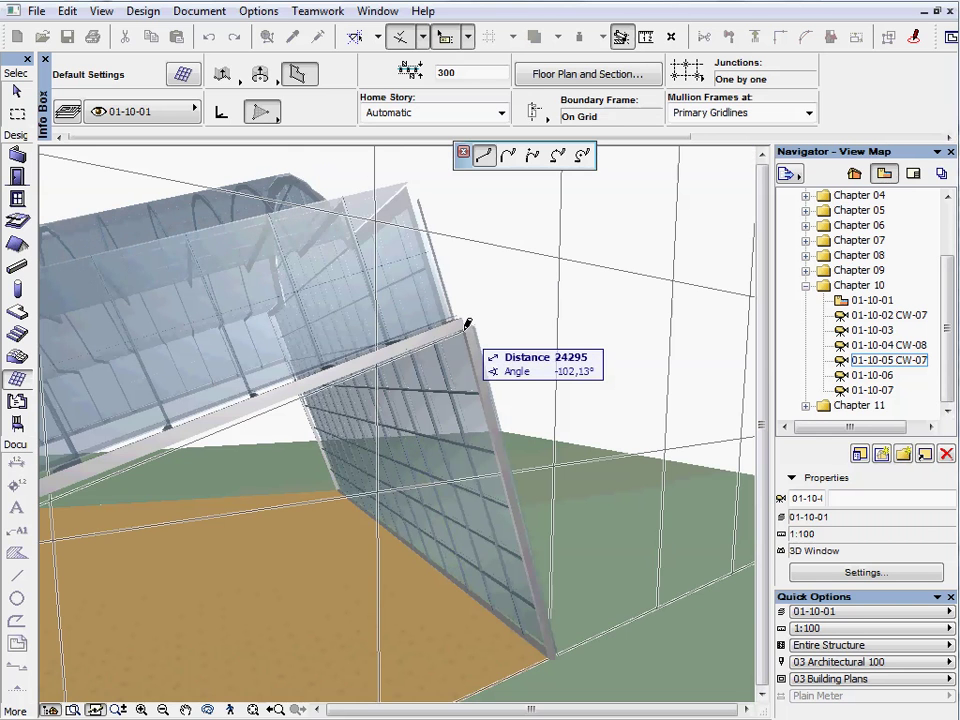
click(467, 325)
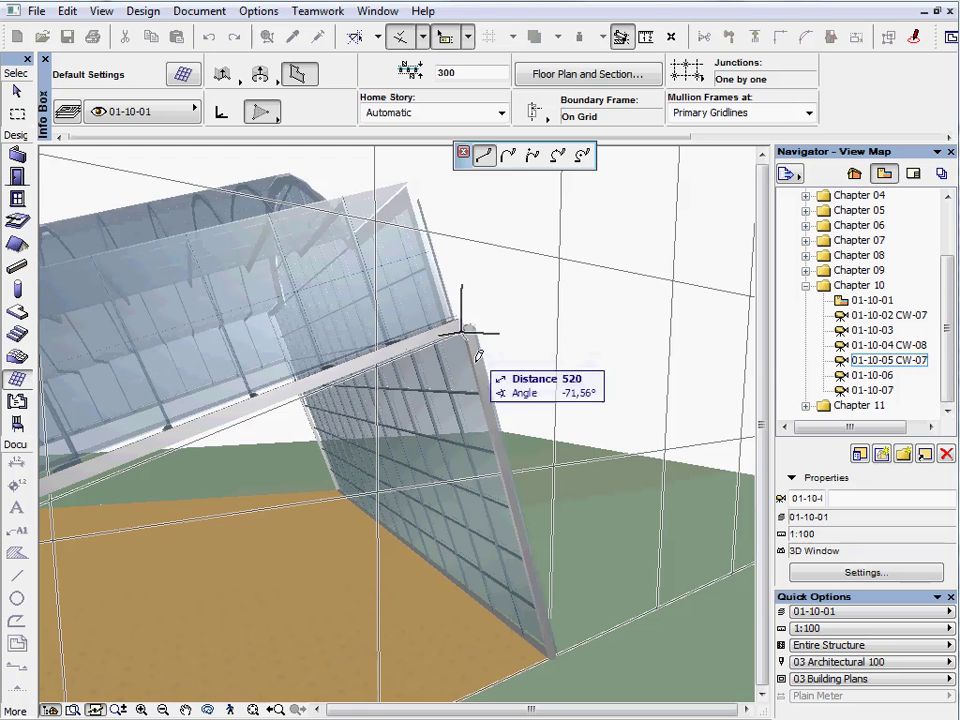
click(552, 657)
scroll(498, 632, down, 1)
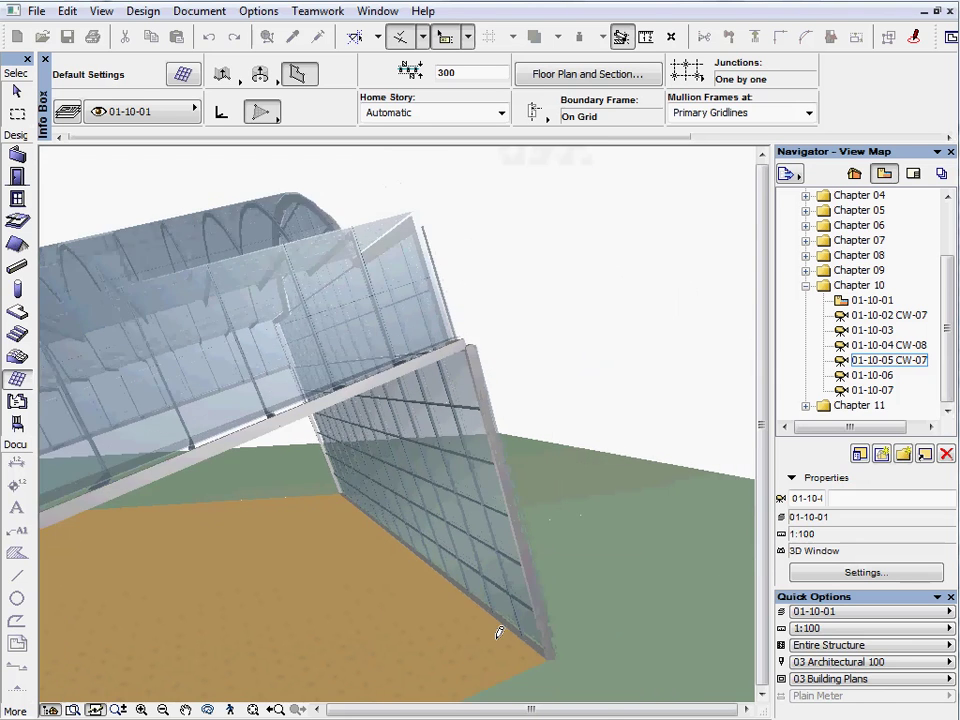
scroll(498, 632, down, 1)
middle_drag(498, 632, 750, 420)
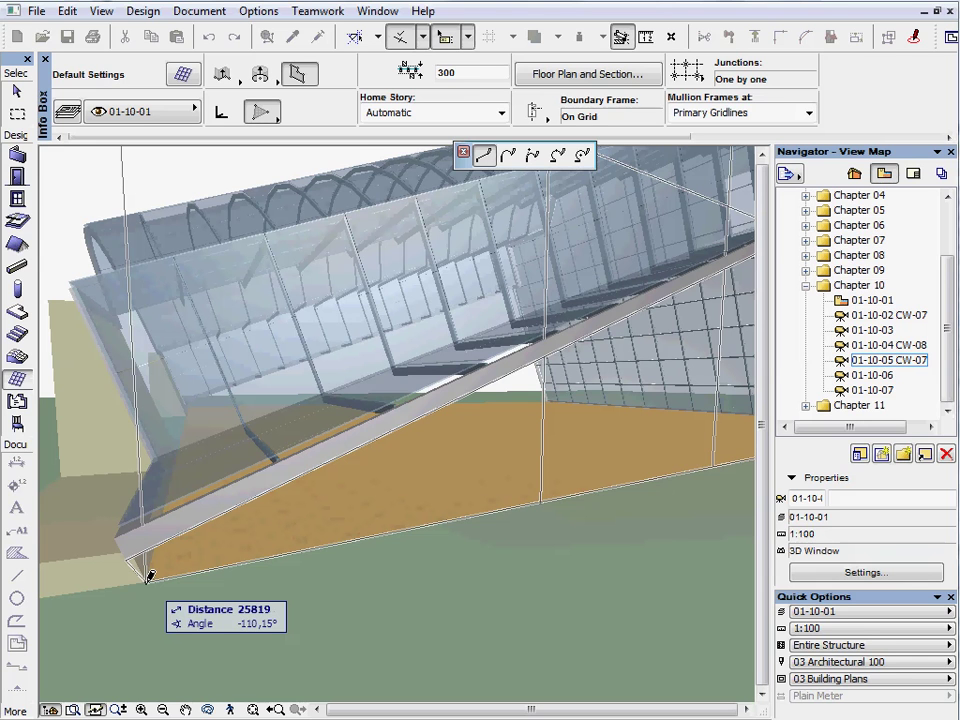
click(146, 583)
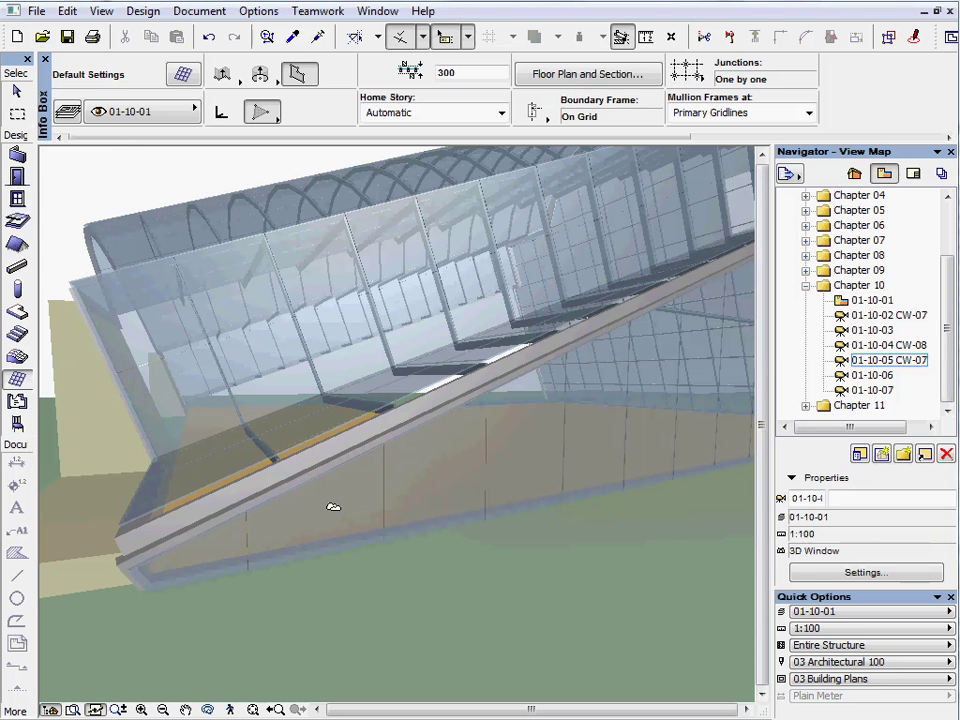
Mirror a copy of the new side curtain wall across the horizontal centre axis on the floor plan and open views 01-10-06 and 01-10-07.
key(F2)
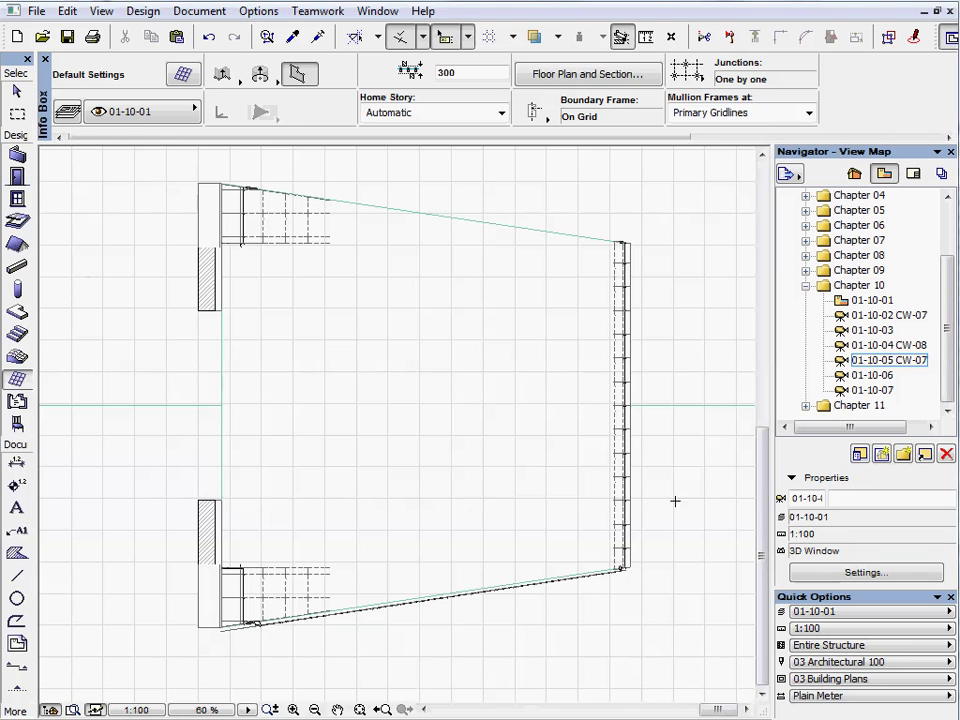
click(16, 90)
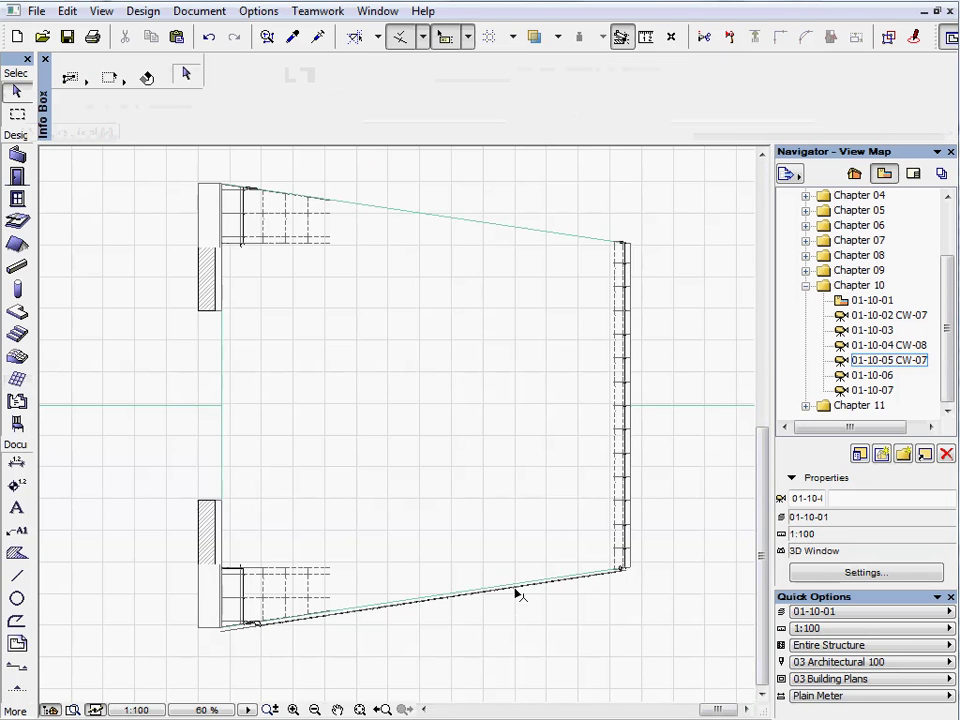
click(517, 587)
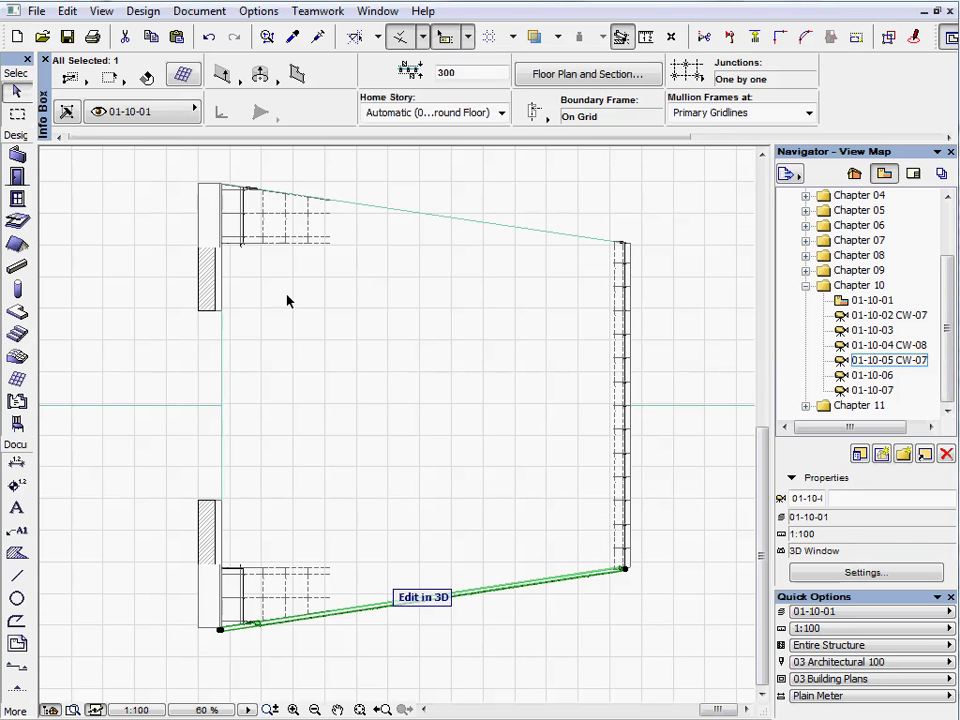
click(67, 11)
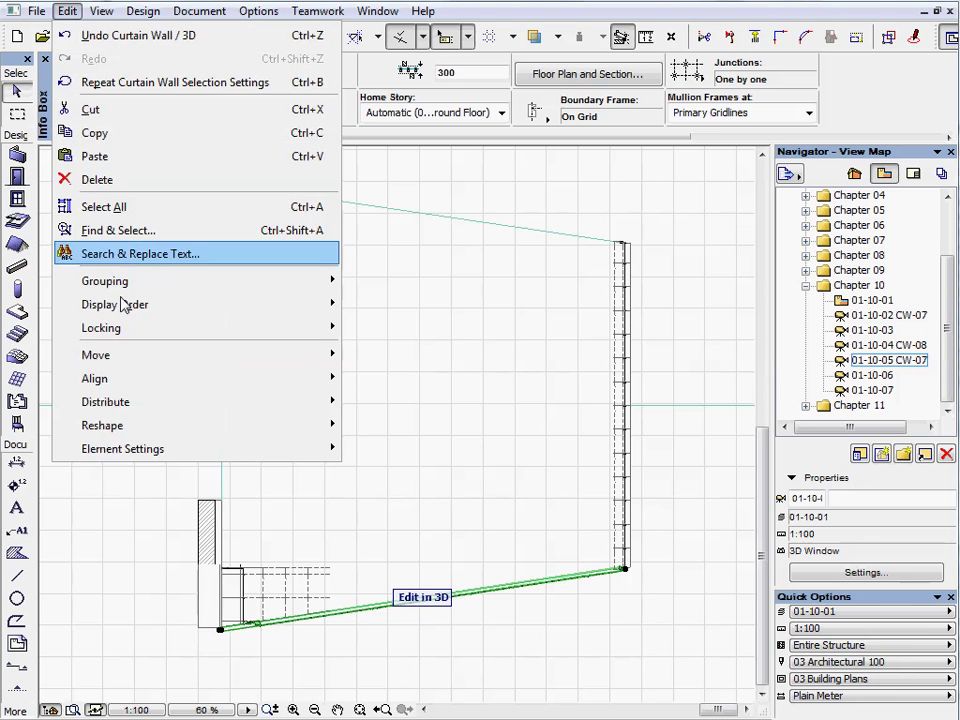
mouse_move(216, 360)
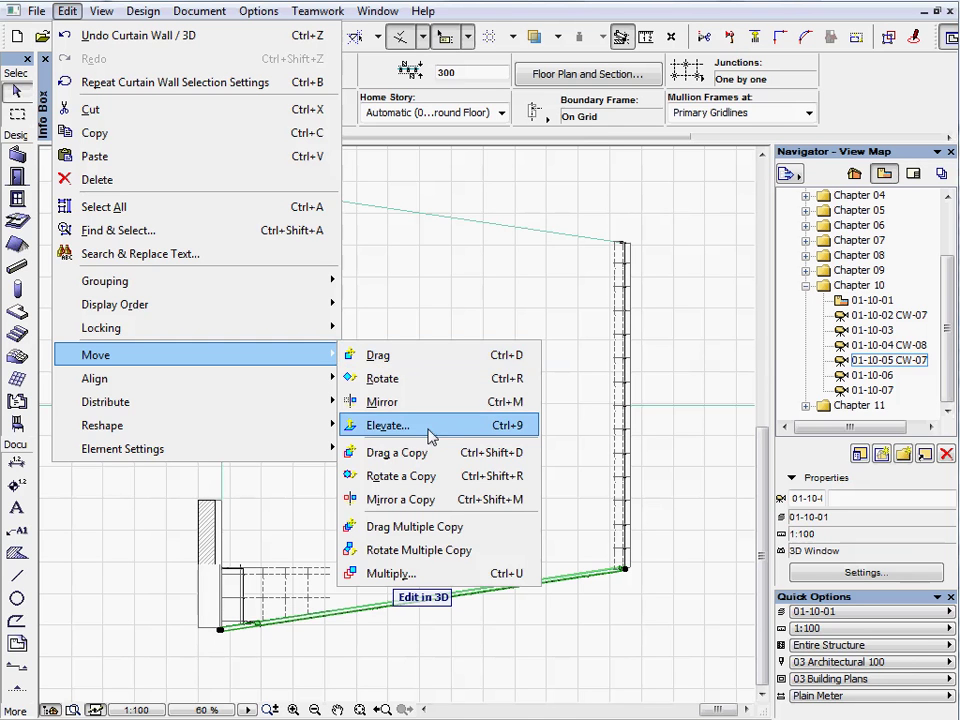
click(456, 500)
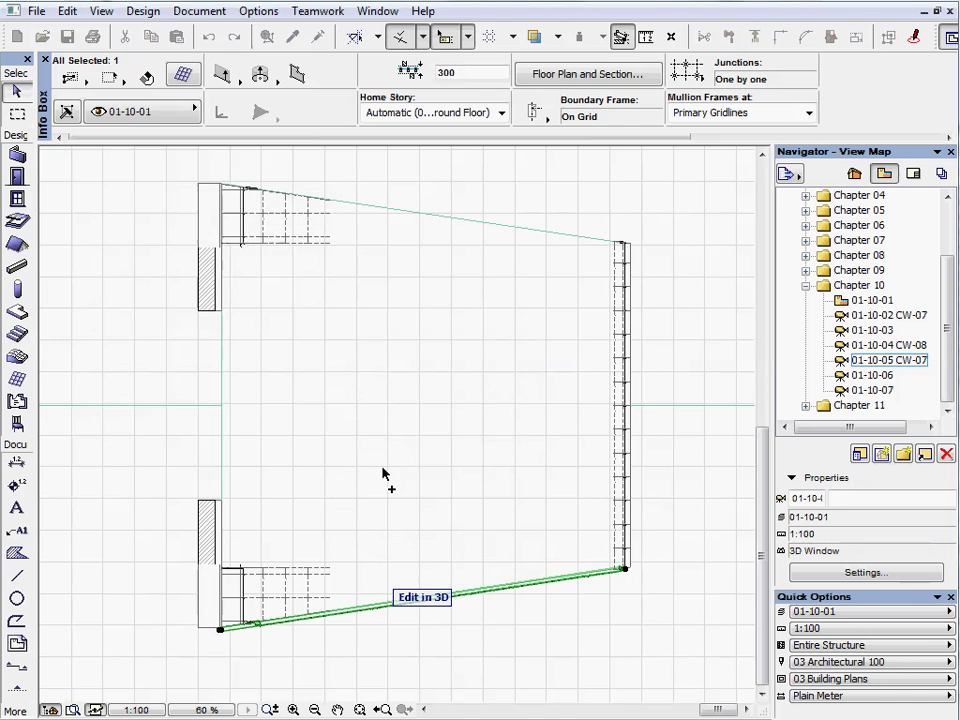
click(222, 406)
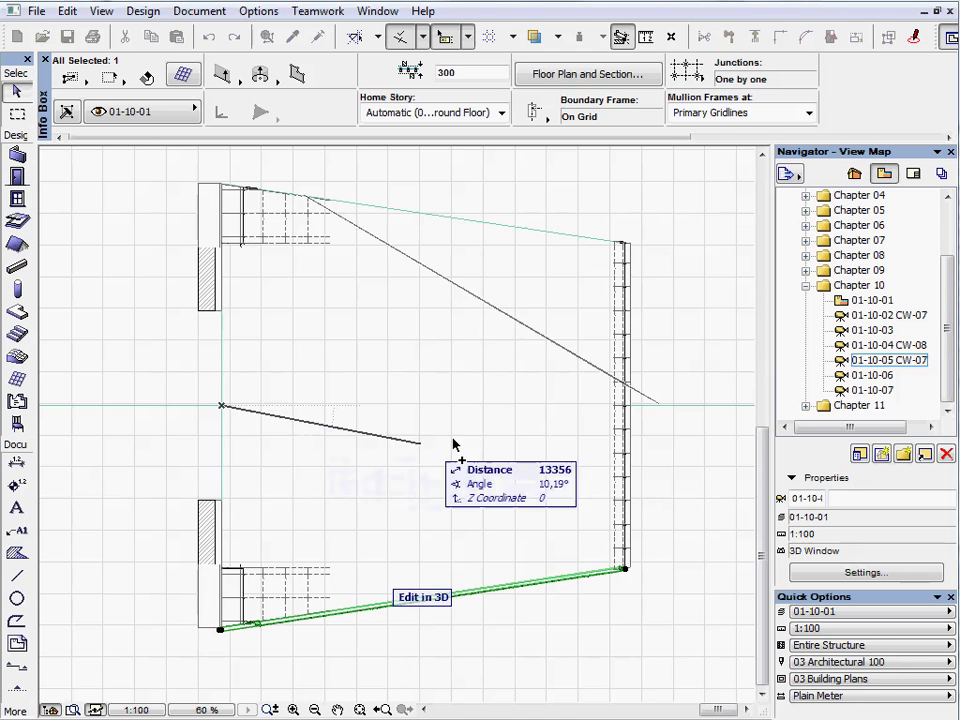
click(670, 408)
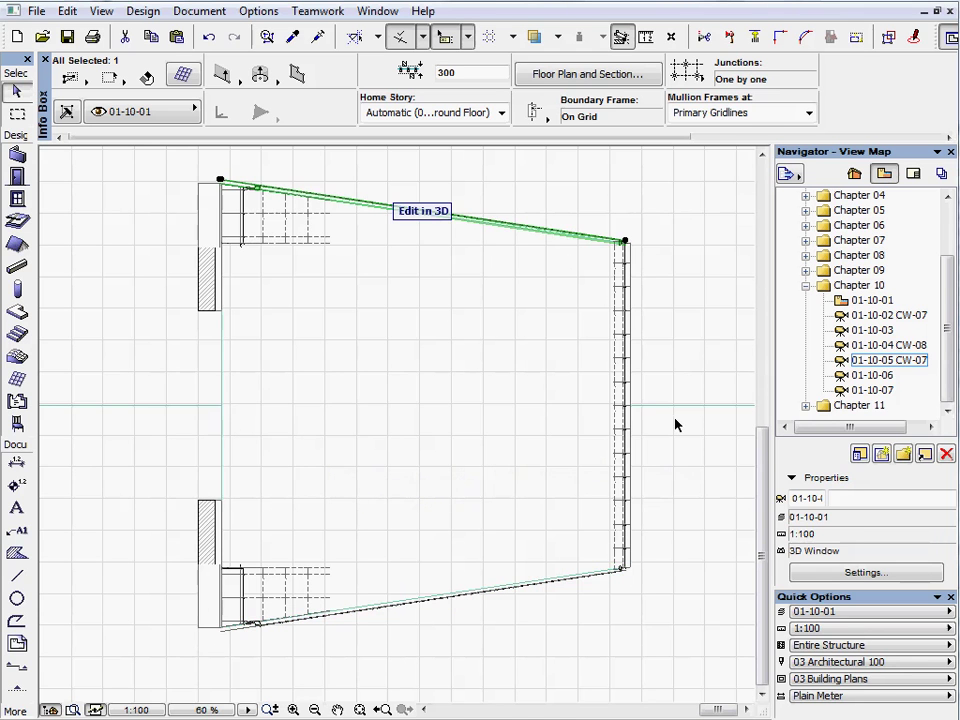
key(Escape)
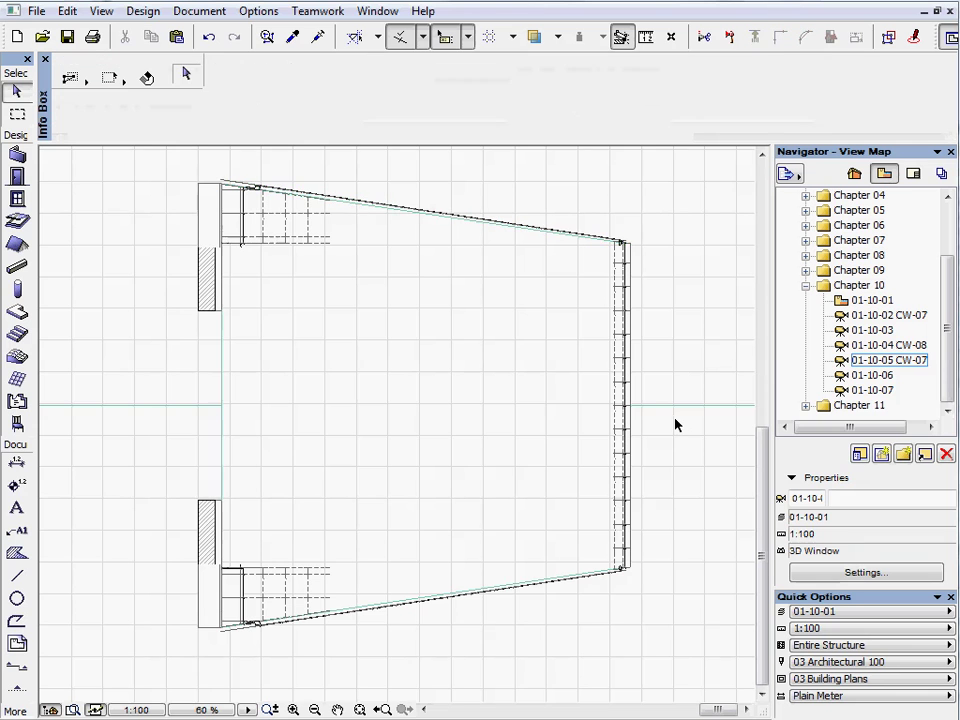
double_click(886, 377)
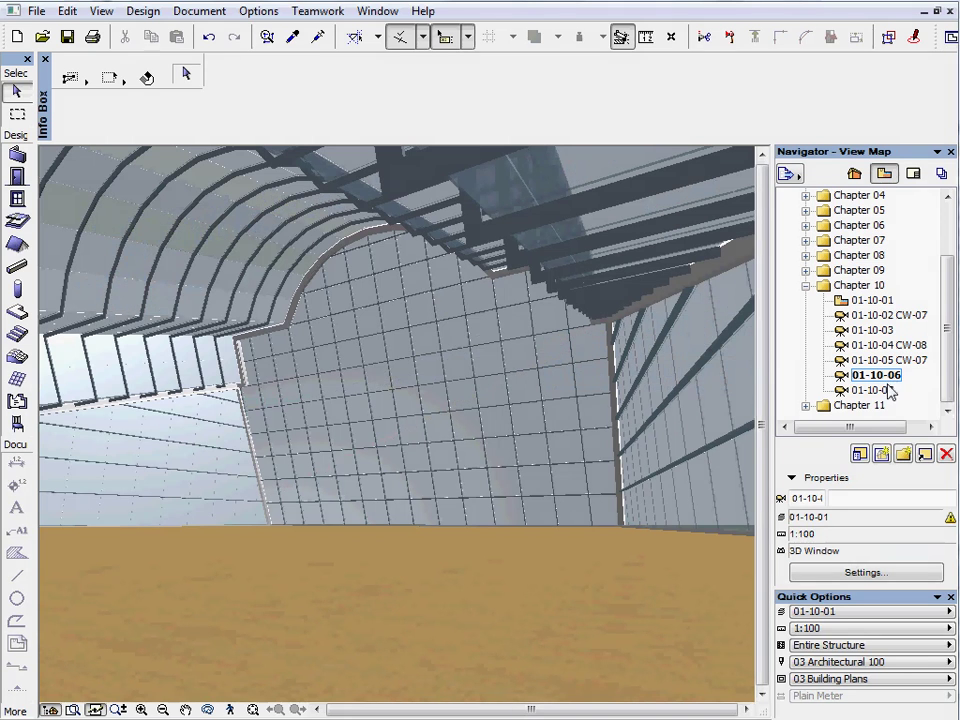
double_click(886, 390)
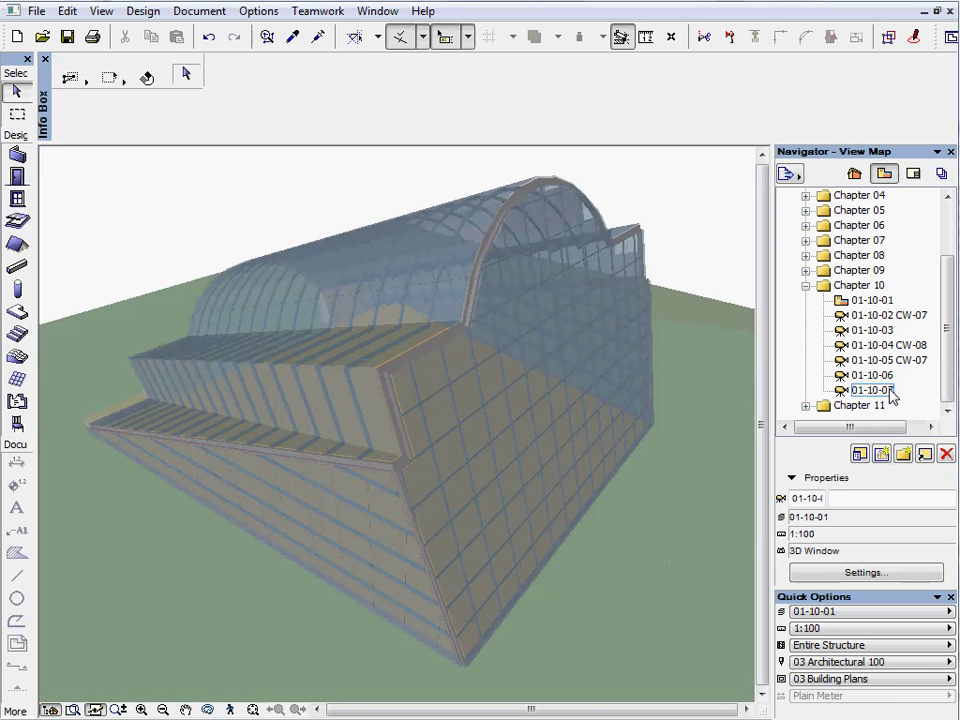